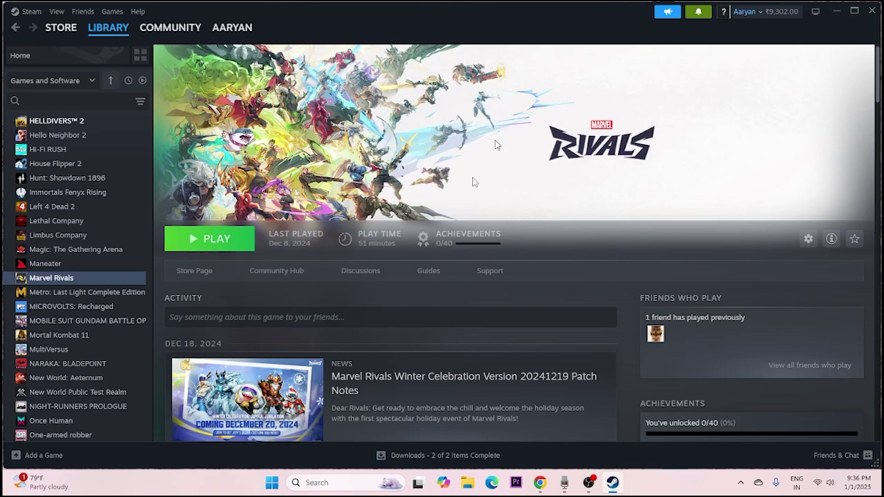
Step: View the computer's power options for restarting and dismiss them
click(272, 483)
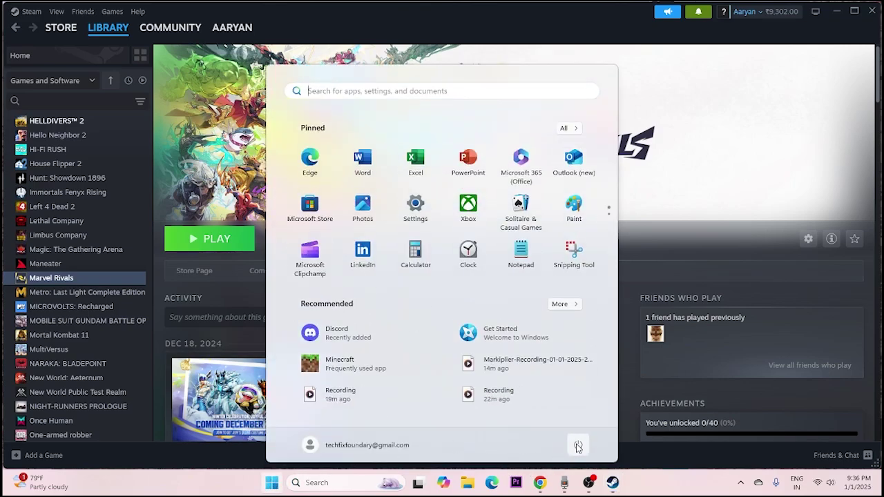
click(578, 447)
click(654, 491)
click(390, 393)
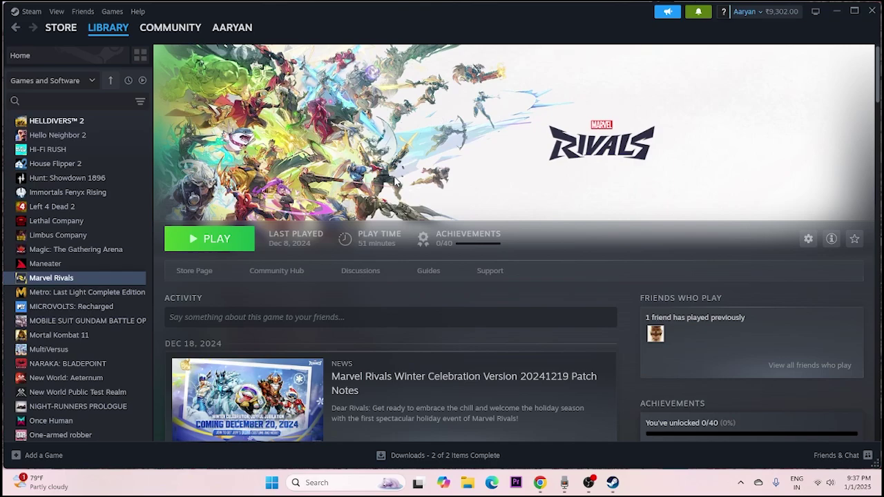
Step: Minimize Steam and browse in File Explorer to the D: drive's SteamLibrary > steamapps > common > MarvelRivals folder
click(836, 11)
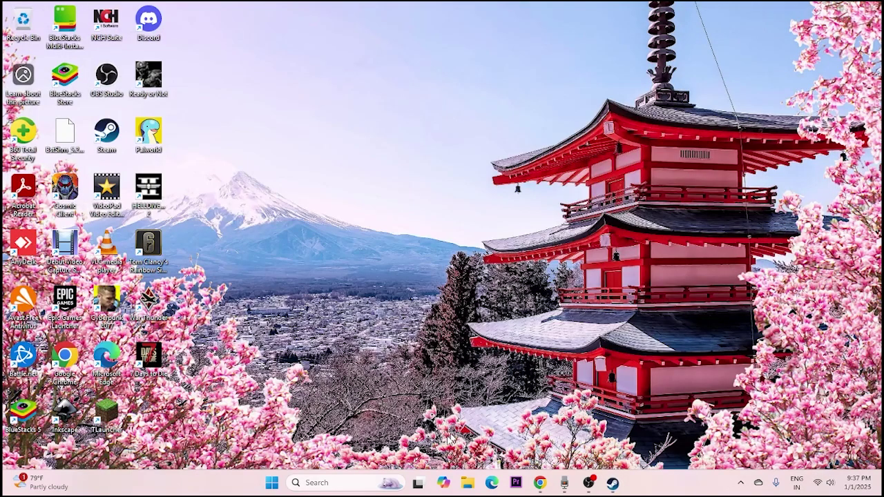
click(472, 488)
click(65, 336)
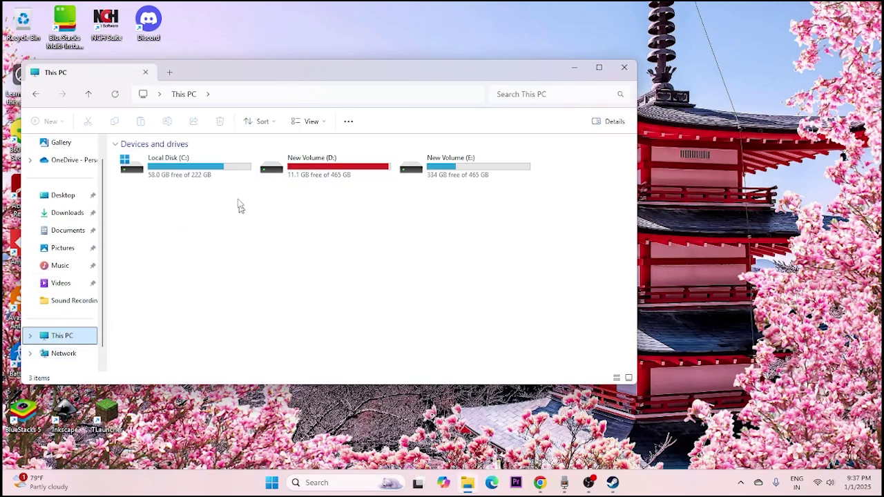
double_click(322, 161)
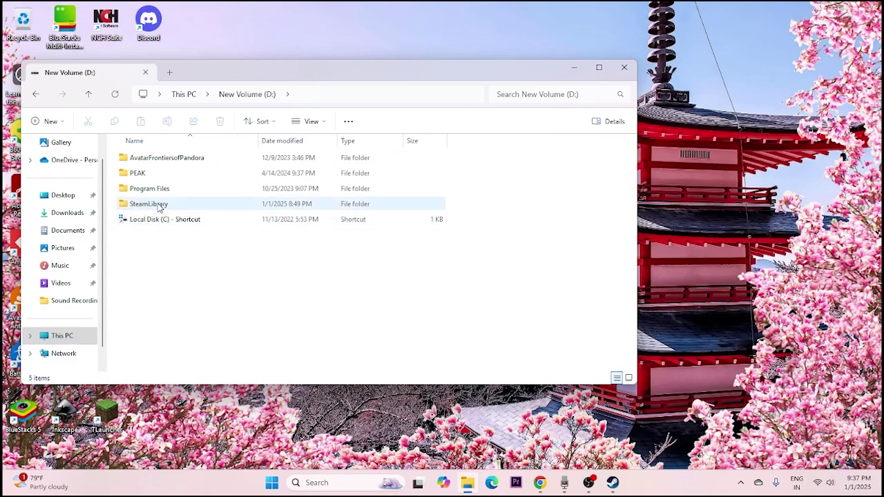
double_click(159, 206)
double_click(153, 159)
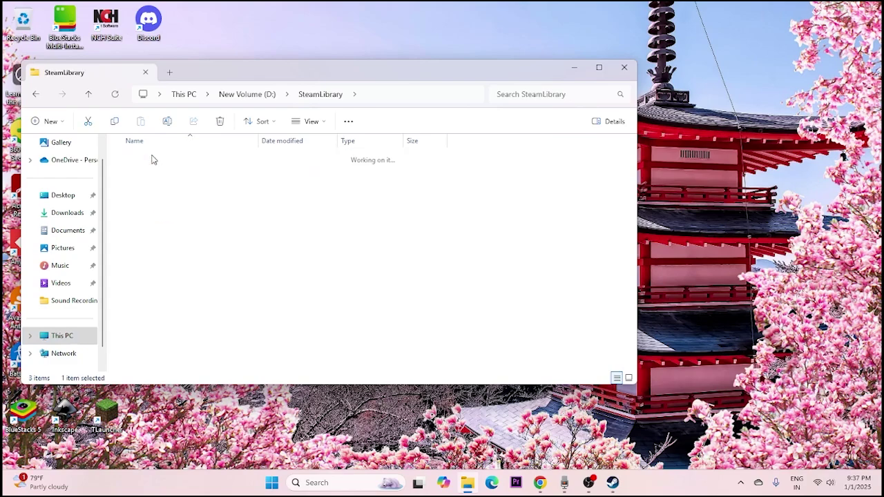
double_click(155, 158)
scroll(177, 245, down, 2)
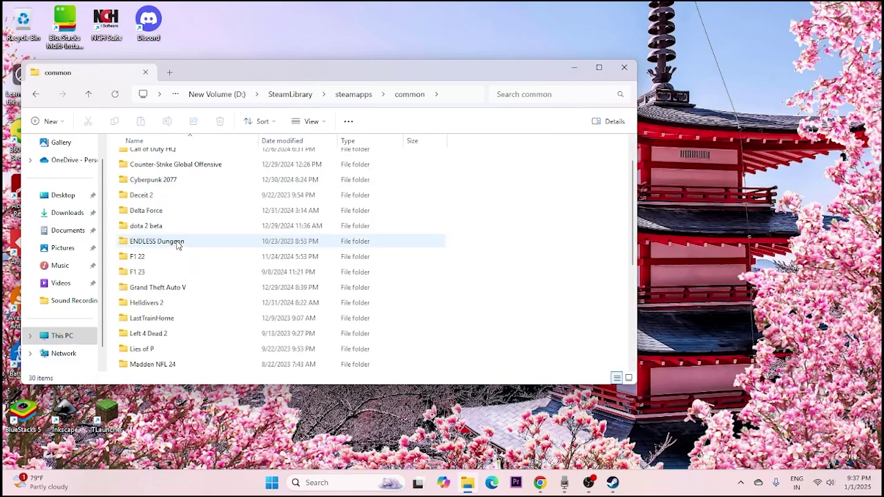
scroll(178, 245, down, 2)
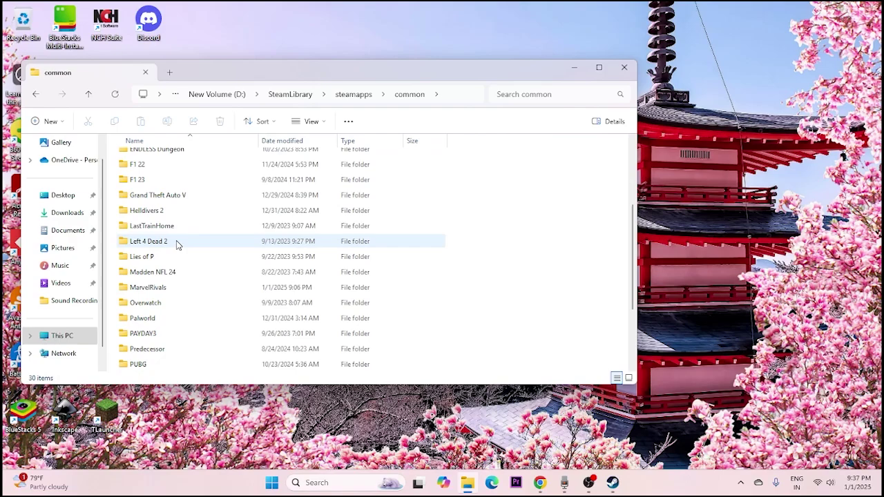
double_click(162, 290)
Step: Locate the MarvelRivals_Launcher application in the maximized folder window and close the window
scroll(207, 248, down, 3)
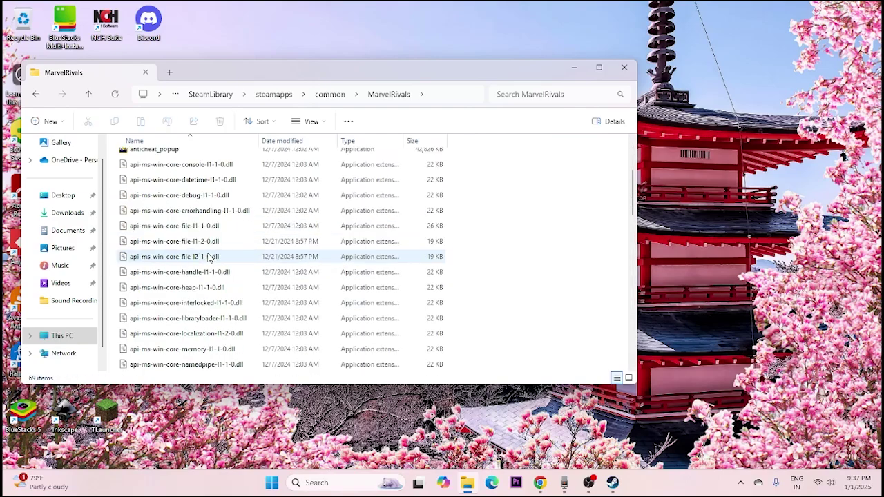
scroll(209, 257, down, 5)
click(599, 67)
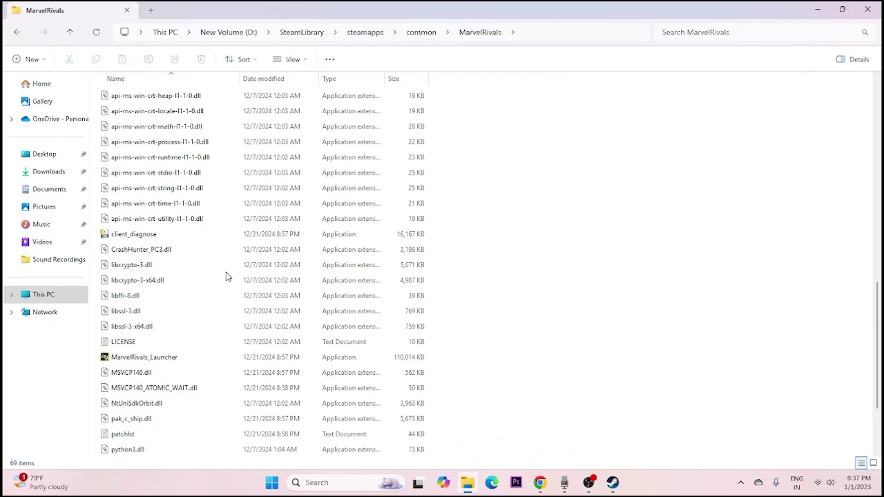
scroll(226, 276, down, 2)
click(167, 269)
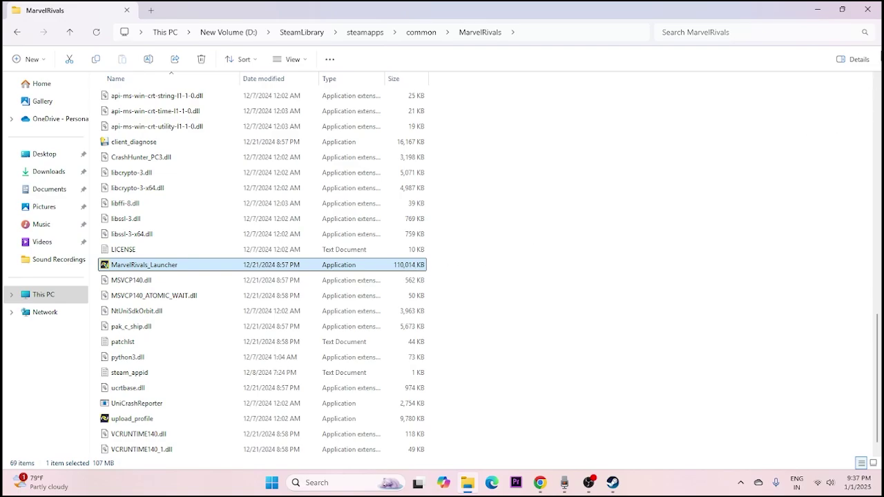
click(868, 9)
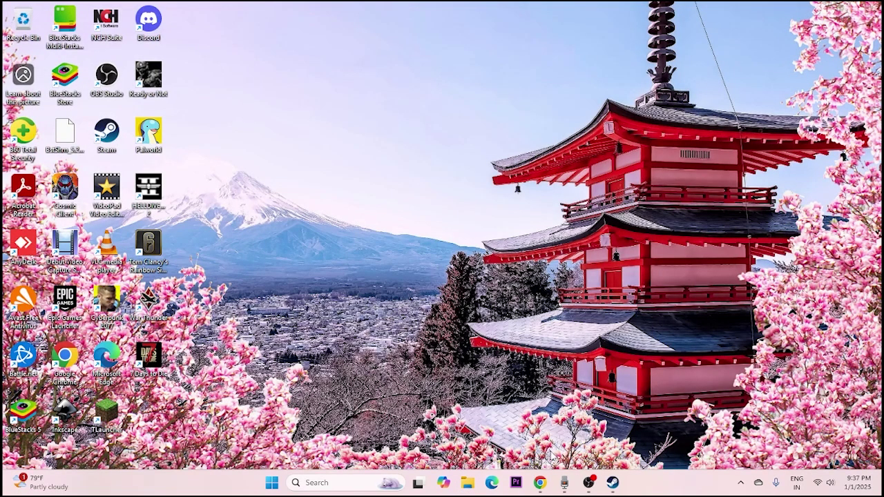
Step: Switch to Steam and browse the local installation folder of Marvel Rivals from the game's installed files properties
click(613, 482)
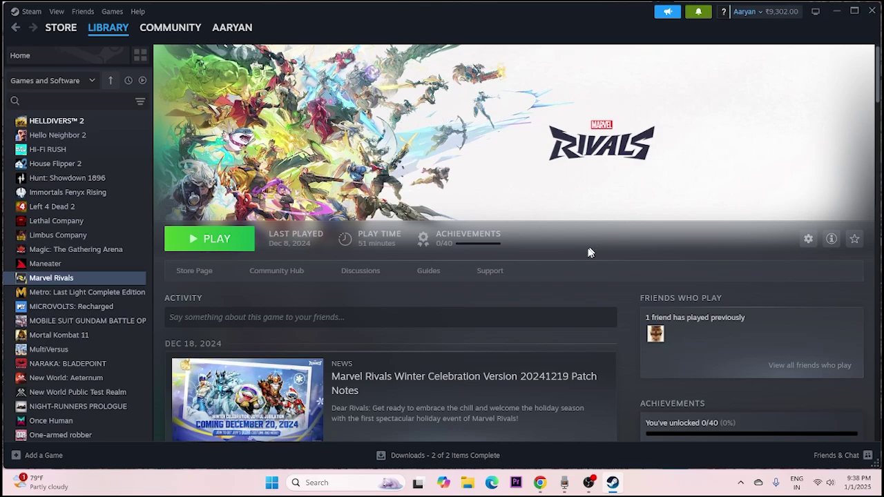
right_click(70, 277)
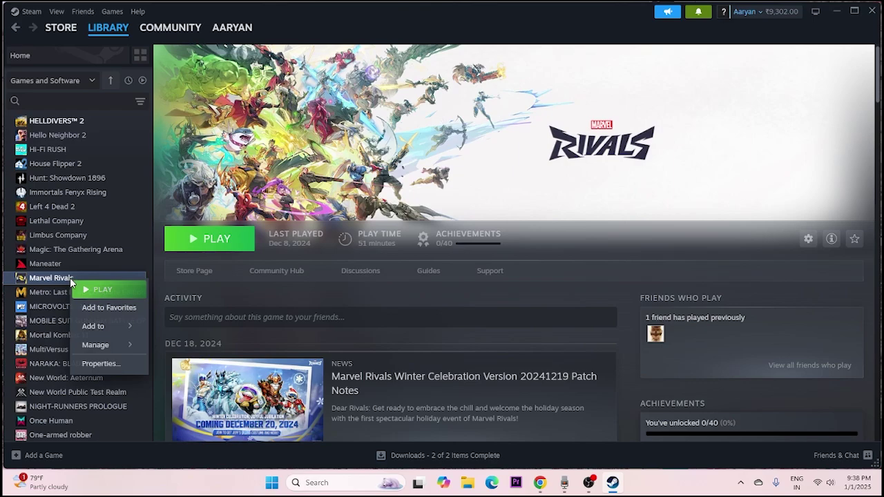
click(100, 363)
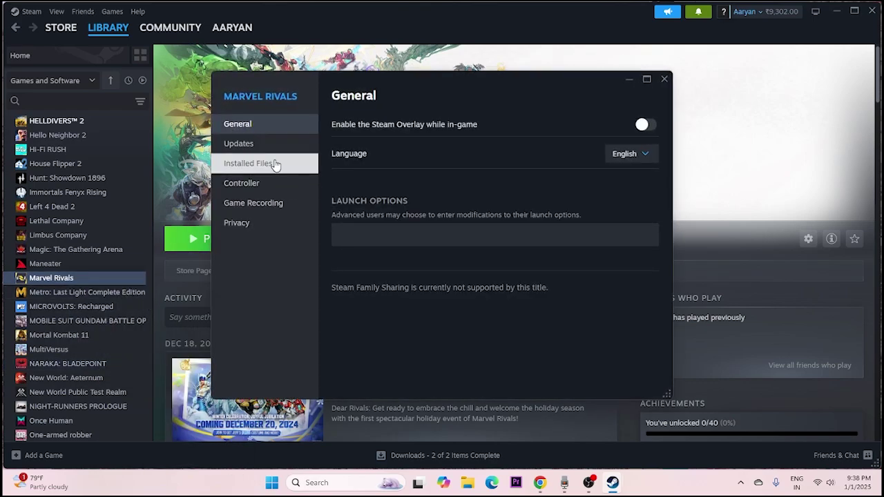
click(277, 165)
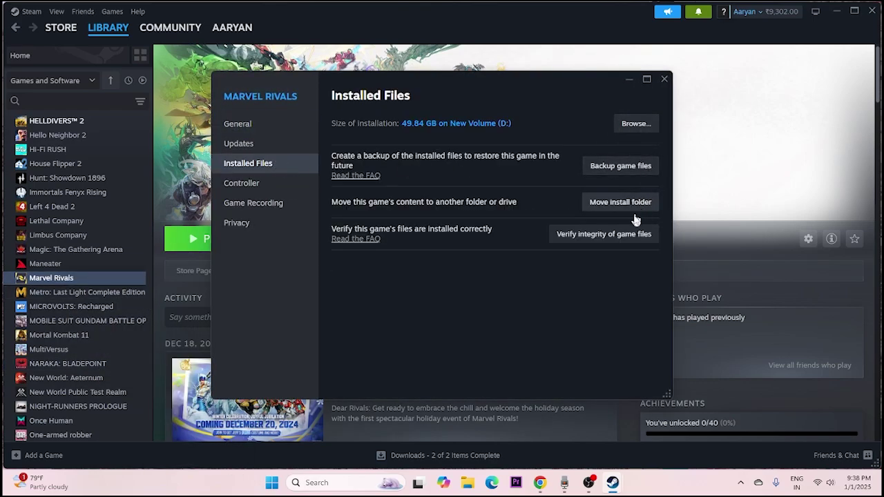
click(634, 125)
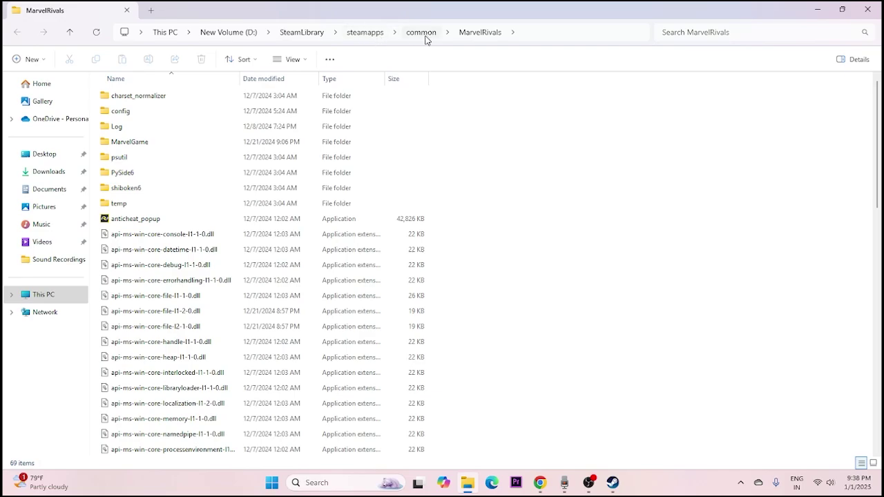
Step: Find MarvelRivals_Launcher in the game folder and open its compatibility properties
scroll(491, 173, down, 10)
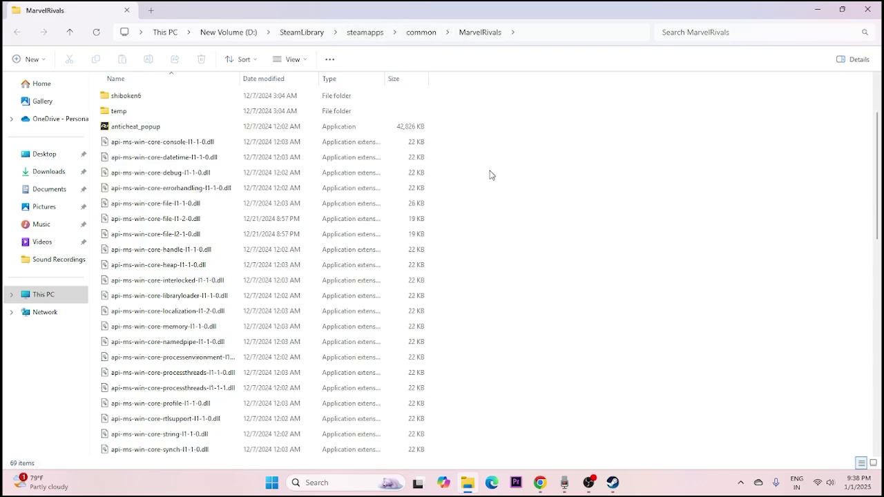
scroll(491, 173, down, 2)
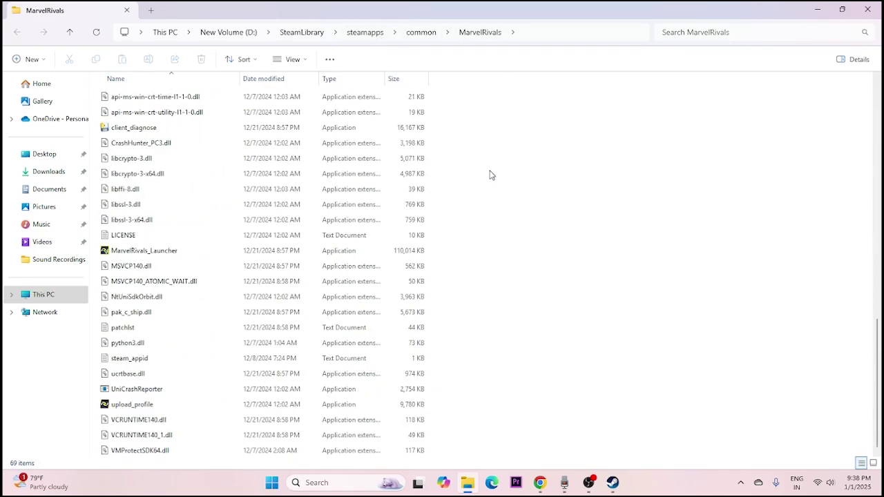
click(147, 251)
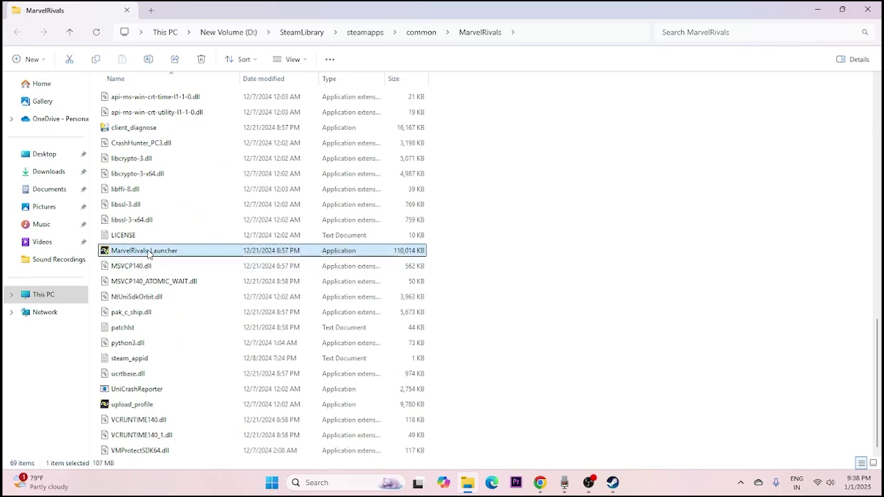
right_click(415, 254)
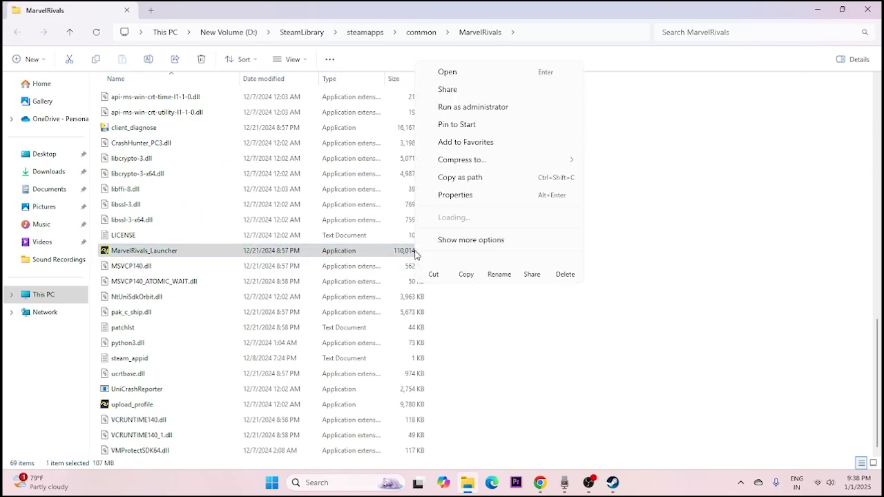
click(453, 239)
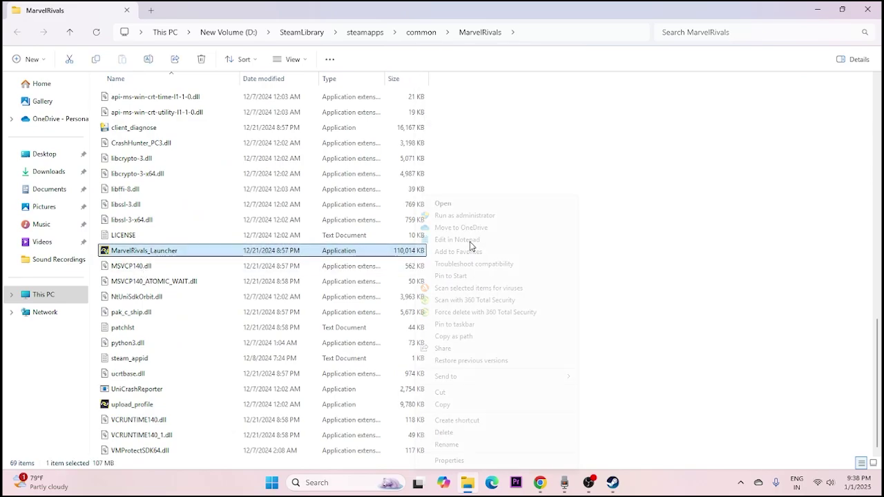
click(471, 461)
click(506, 190)
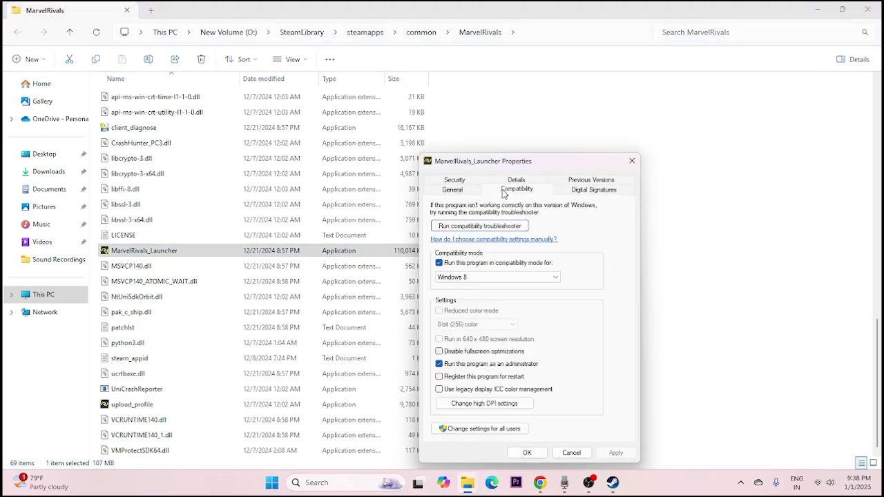
drag(563, 166, 535, 71)
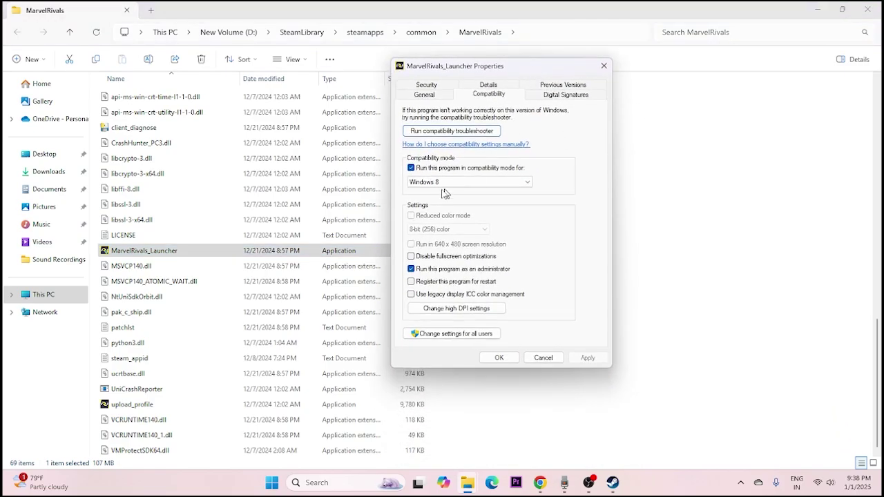
Step: Turn on compatibility mode for the launcher, set it to Windows 7 and apply it
click(411, 167)
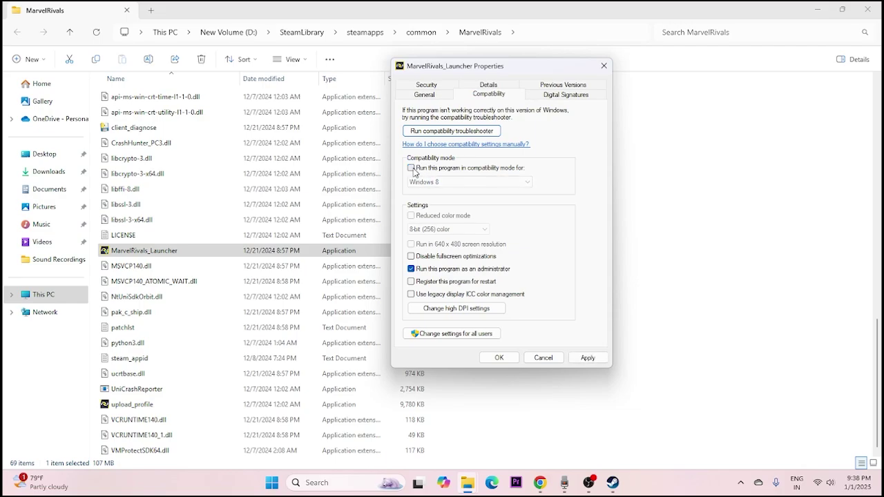
click(410, 168)
click(450, 182)
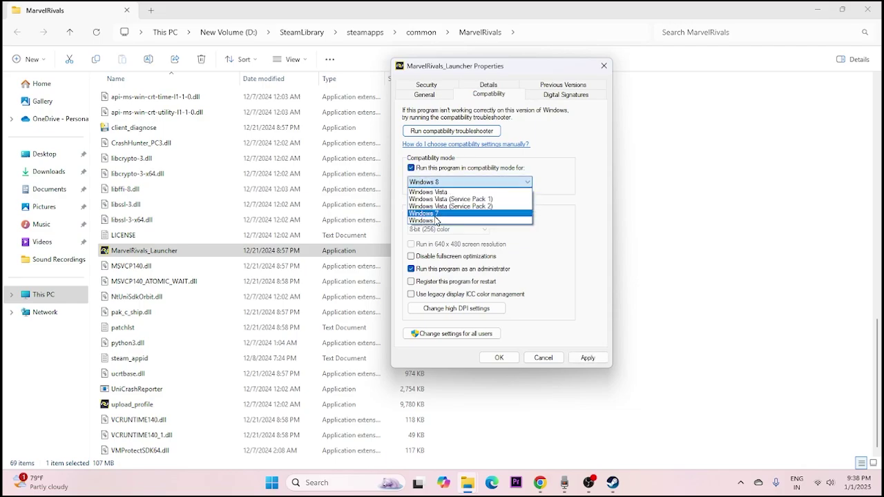
click(435, 214)
click(587, 357)
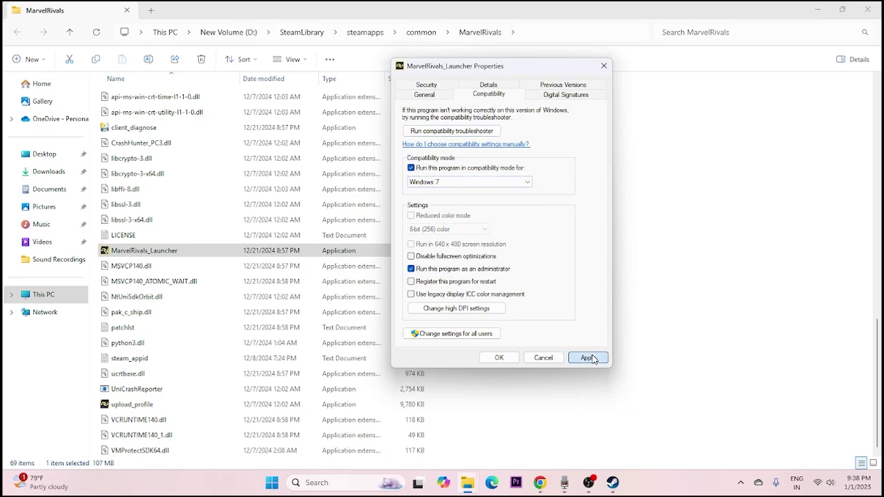
Step: Set the launcher's compatibility mode to Windows 8, apply it and close the properties
click(449, 182)
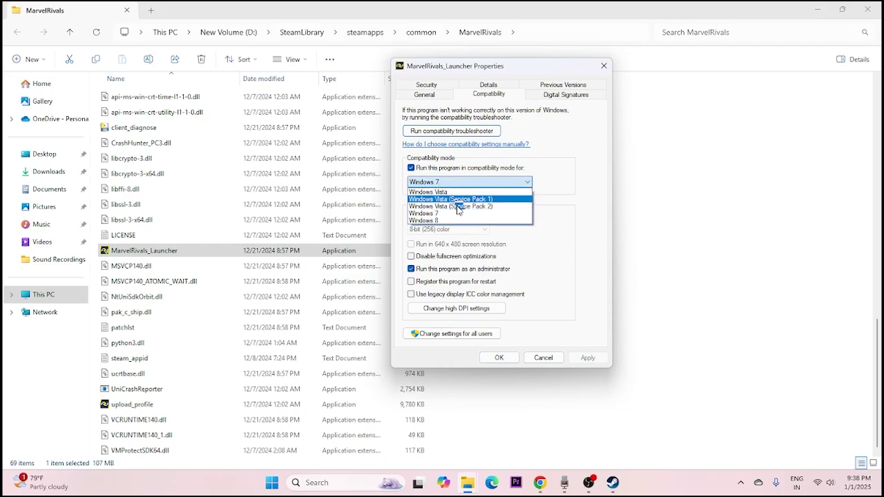
click(439, 222)
click(584, 357)
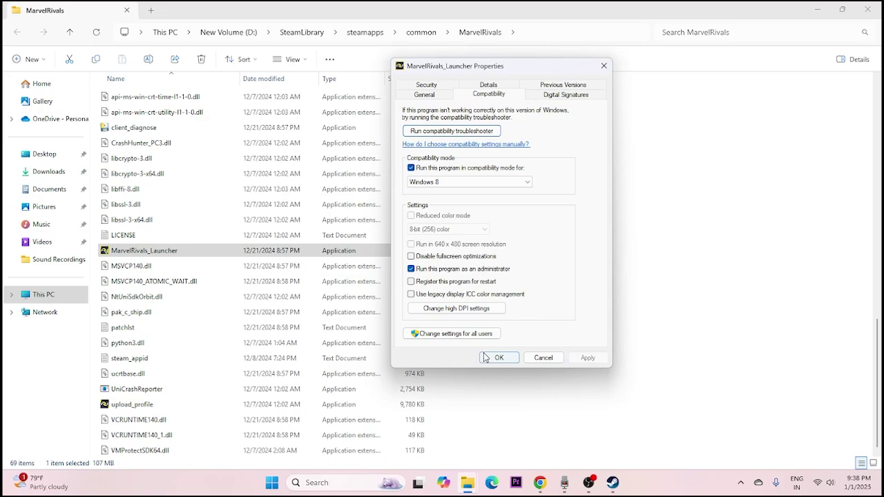
click(498, 358)
Step: Reopen the MarvelRivals_Launcher compatibility properties and save it with running as an administrator enabled
right_click(394, 257)
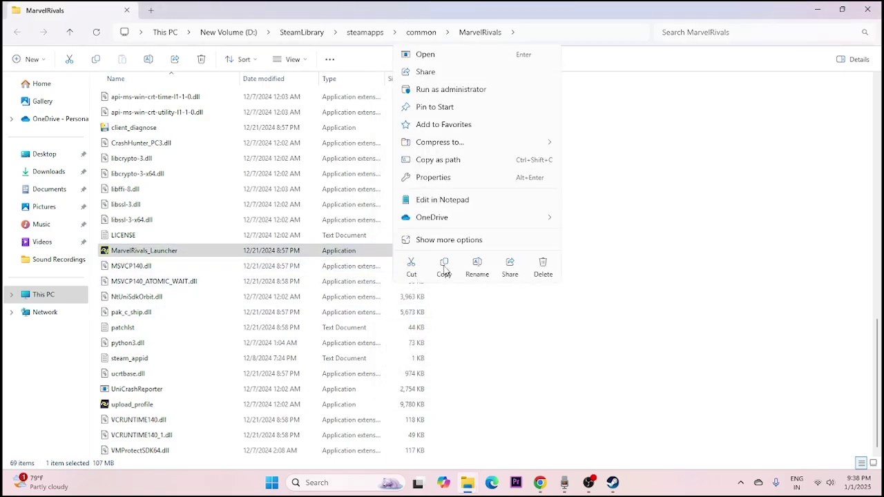
click(446, 240)
click(456, 459)
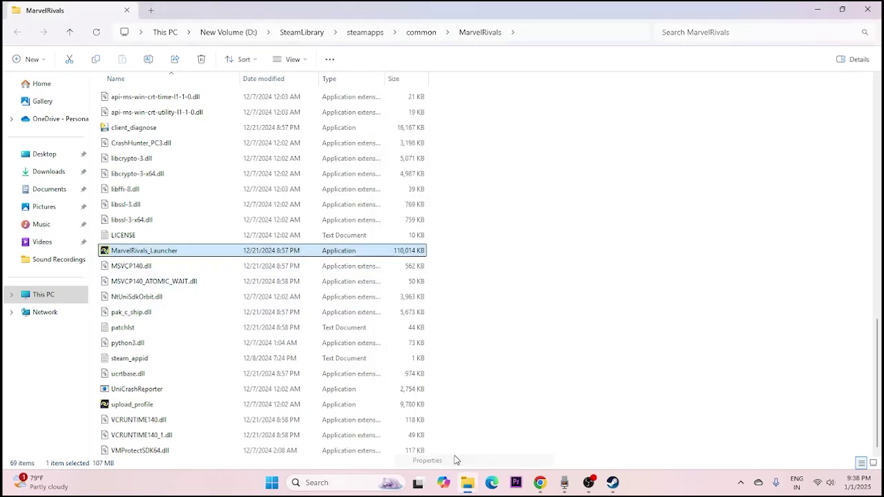
click(494, 192)
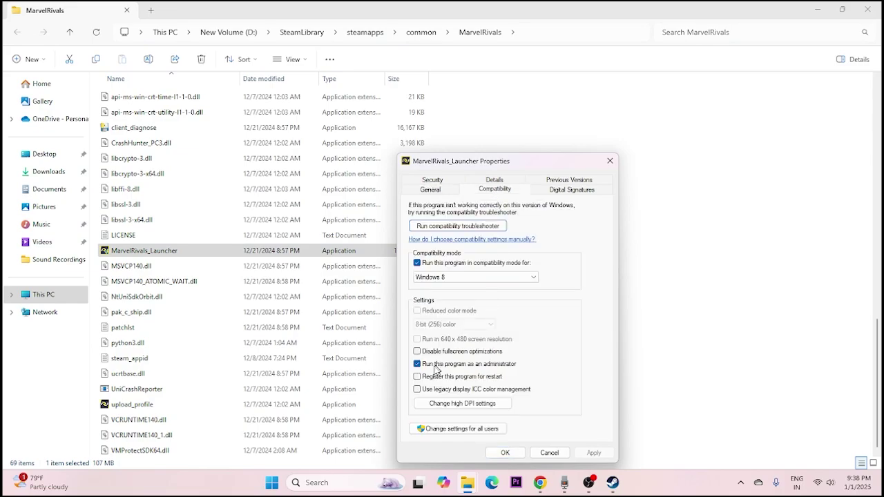
click(417, 364)
click(418, 366)
click(593, 452)
click(505, 452)
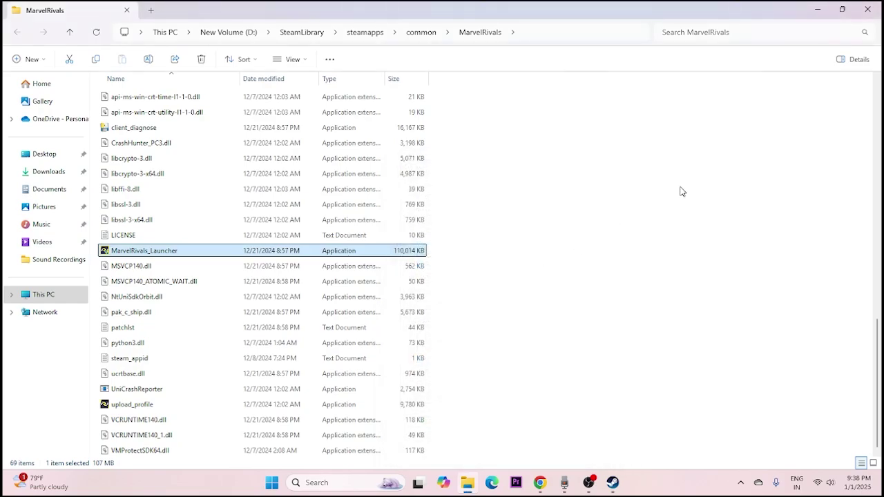
Step: Close the MarvelRivals folder and minimize the game's properties window to return to the Steam library
click(868, 10)
click(651, 81)
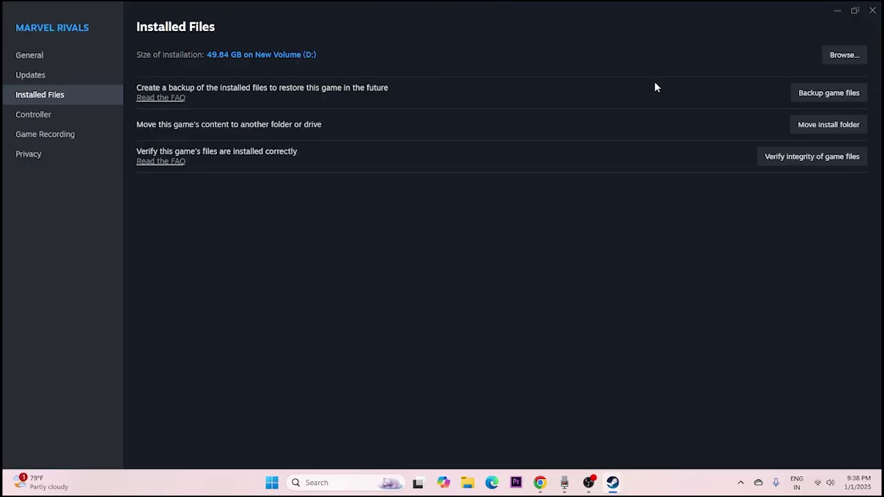
click(838, 12)
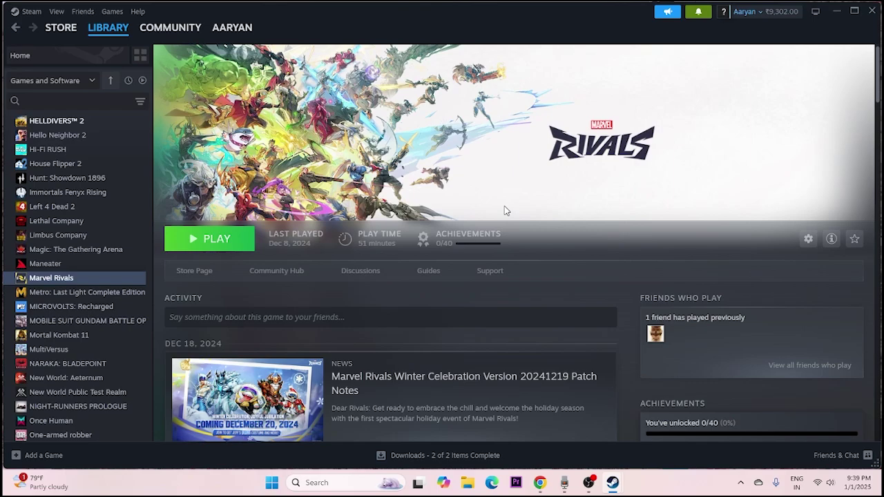
Step: View the Documents folder in File Explorer, and close the window to return to the Steam library
click(467, 483)
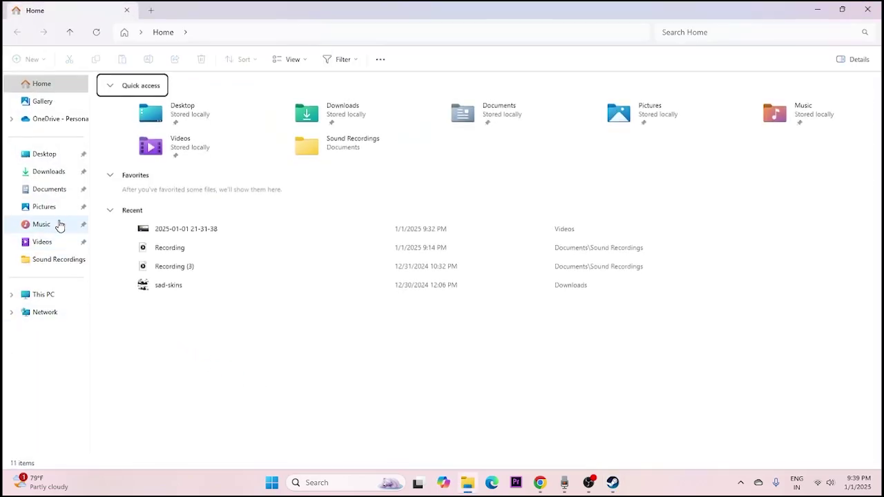
click(55, 191)
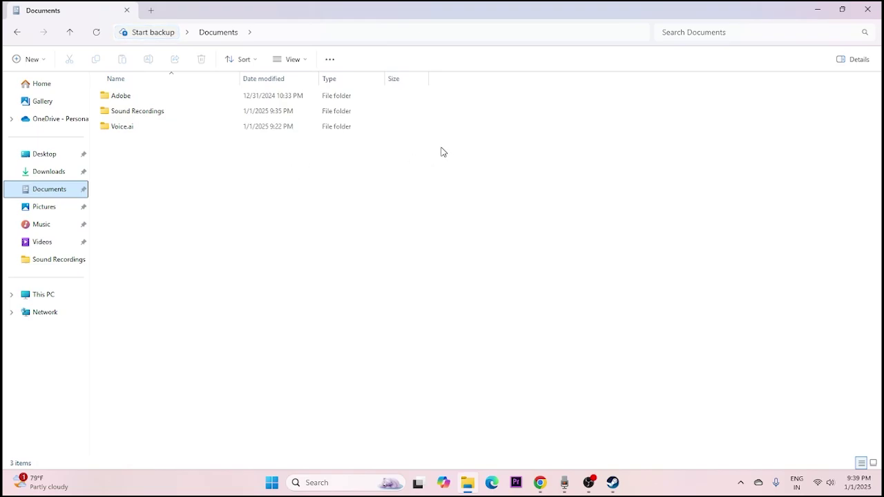
click(867, 10)
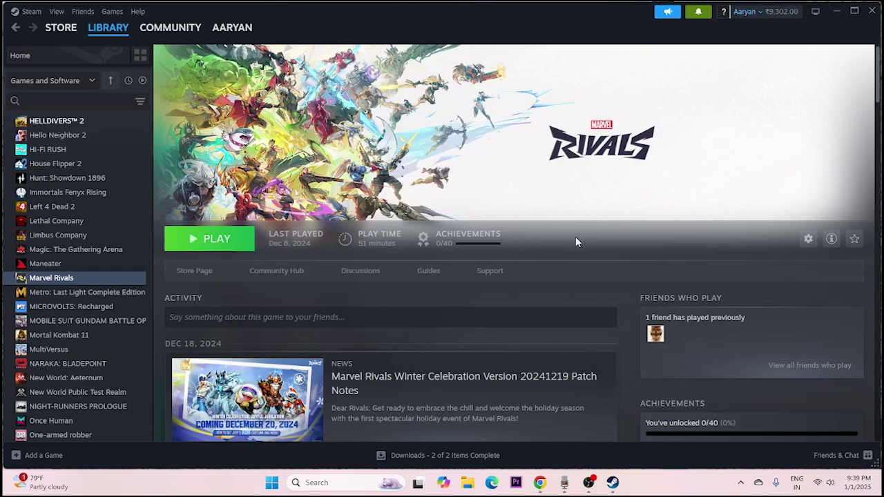
Step: Open the list of apps allowed through Windows Defender Firewall from Control Panel and locate the Marvel Rivals entry
click(316, 481)
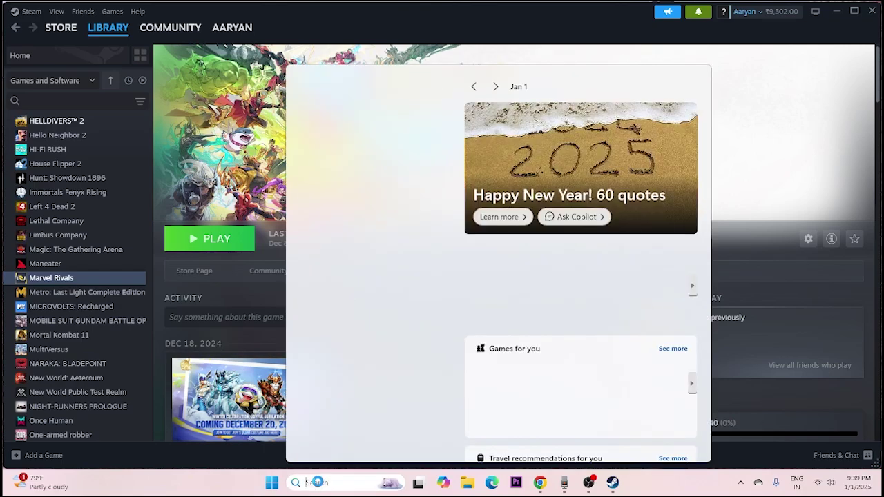
text(control)
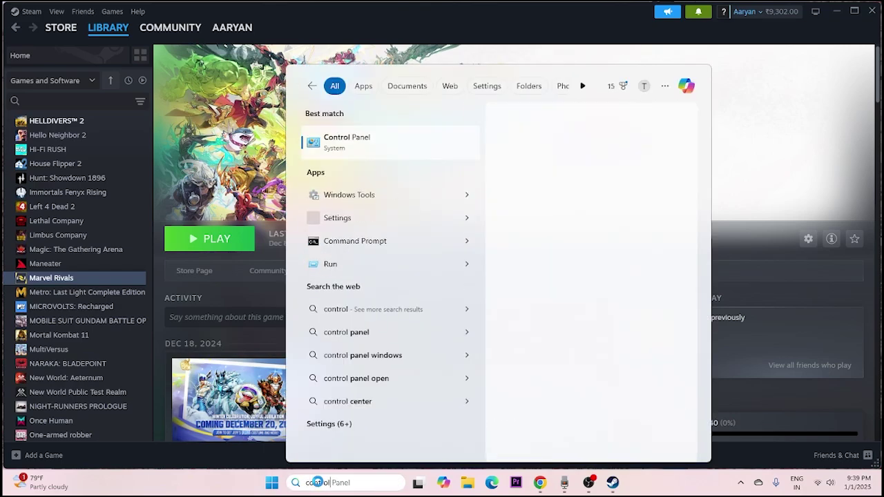
click(375, 145)
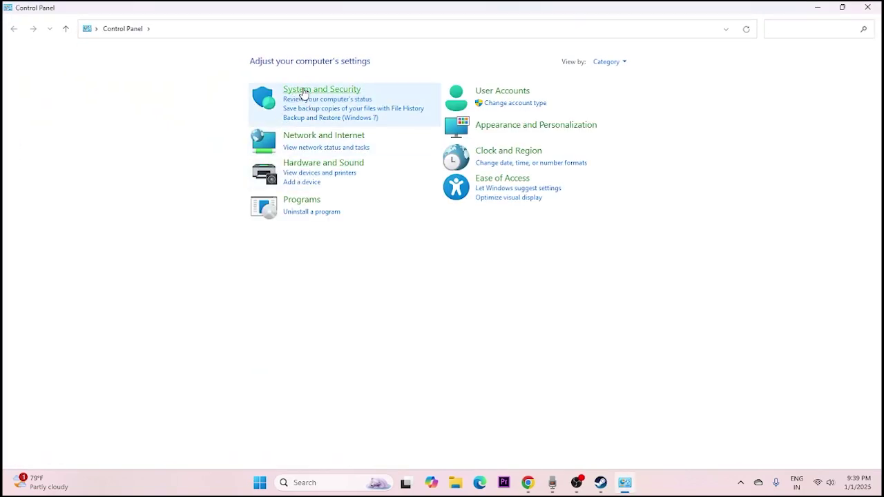
click(304, 91)
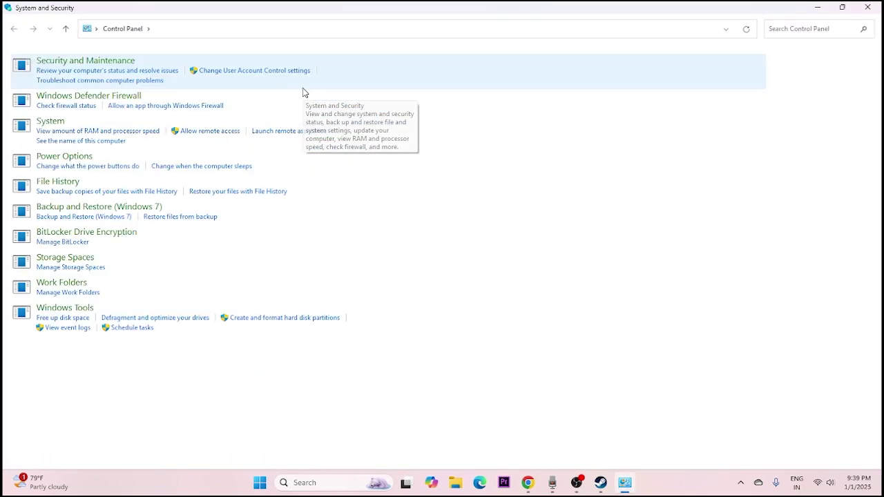
click(196, 96)
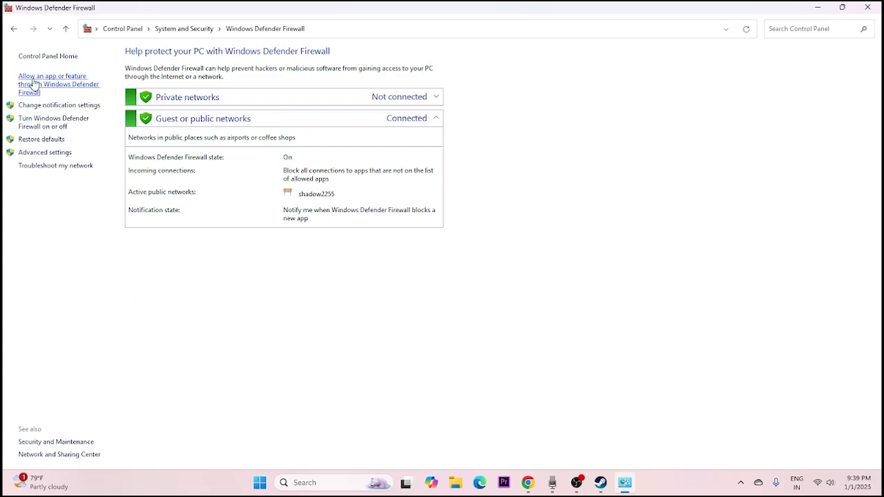
click(37, 80)
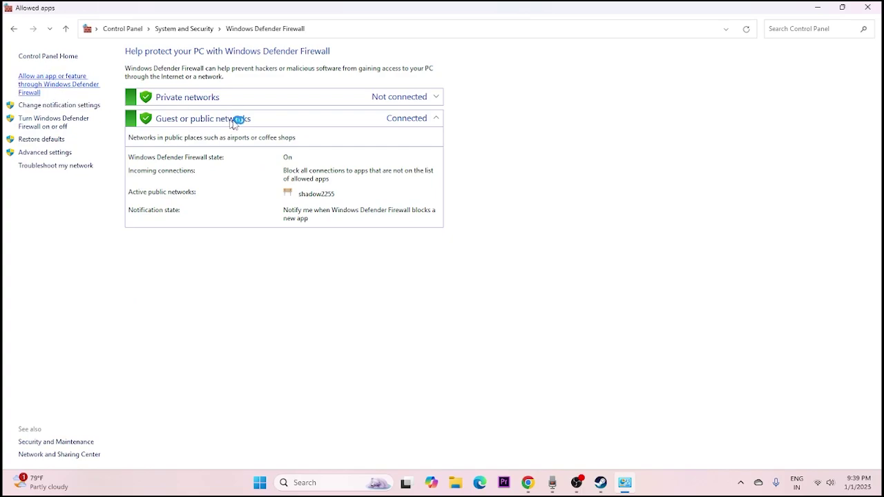
scroll(347, 178, down, 12)
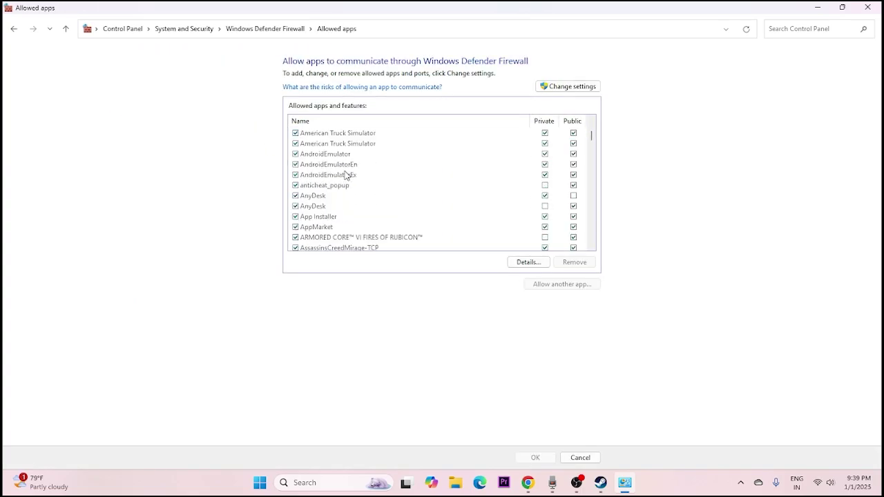
scroll(347, 175, down, 12)
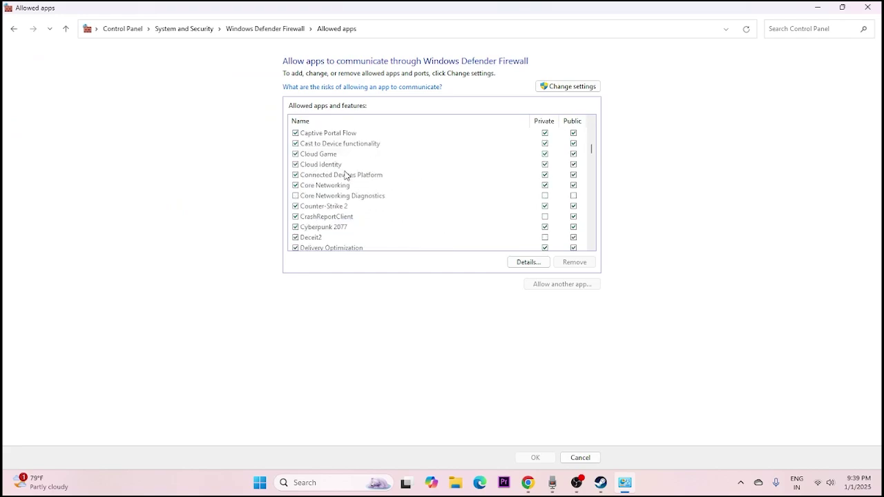
scroll(347, 175, down, 12)
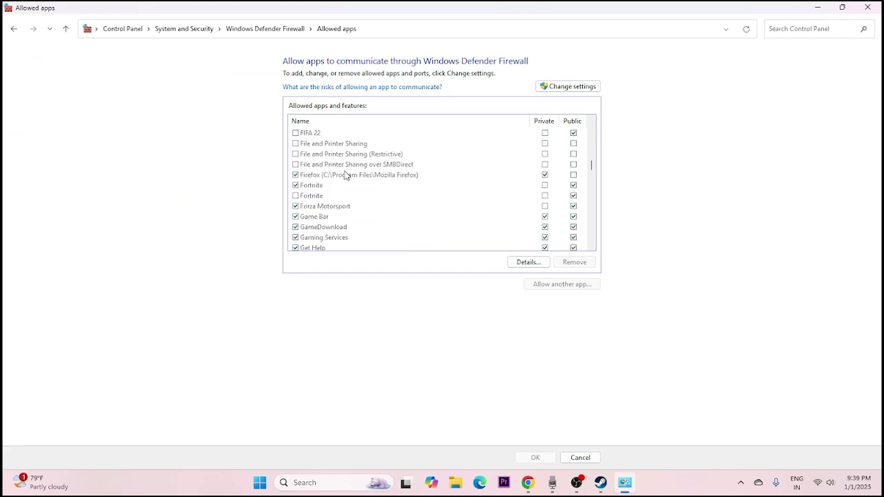
scroll(346, 175, down, 12)
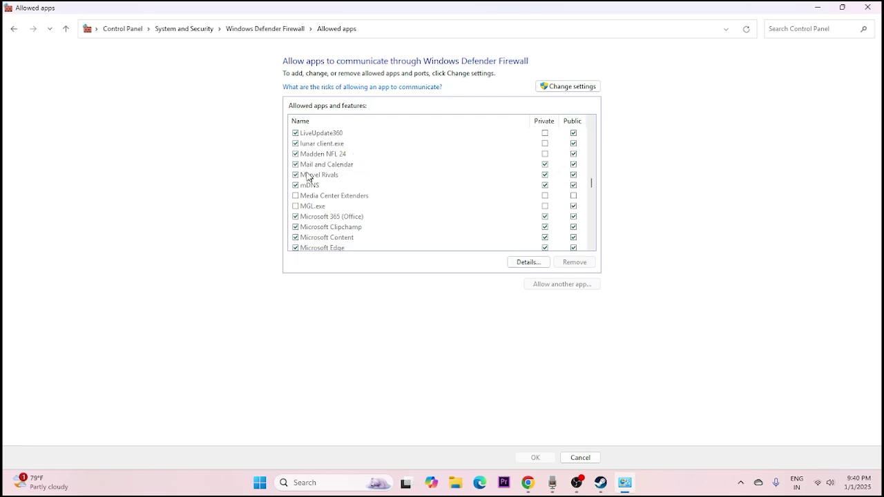
Step: Unlock the allowed apps settings and pick MarvelRivals_Launcher from D:\SteamLibrary\steamapps\common\MarvelRivals as another app to allow
click(571, 87)
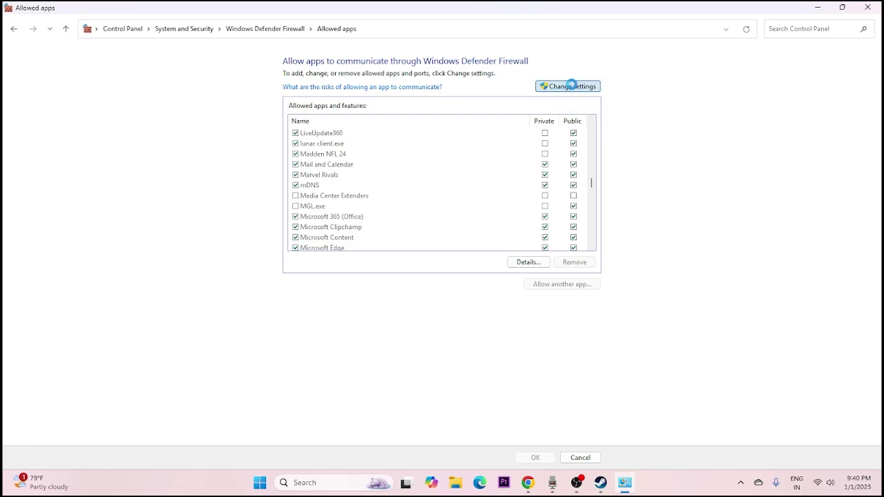
click(552, 285)
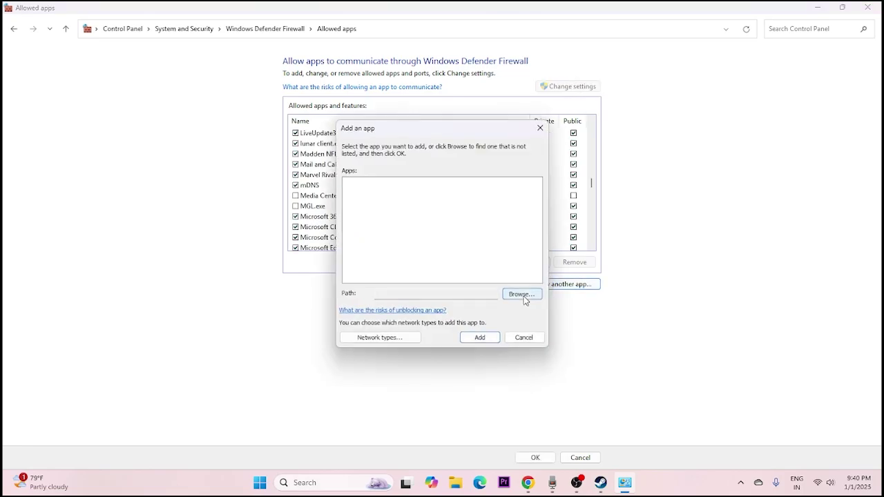
click(523, 296)
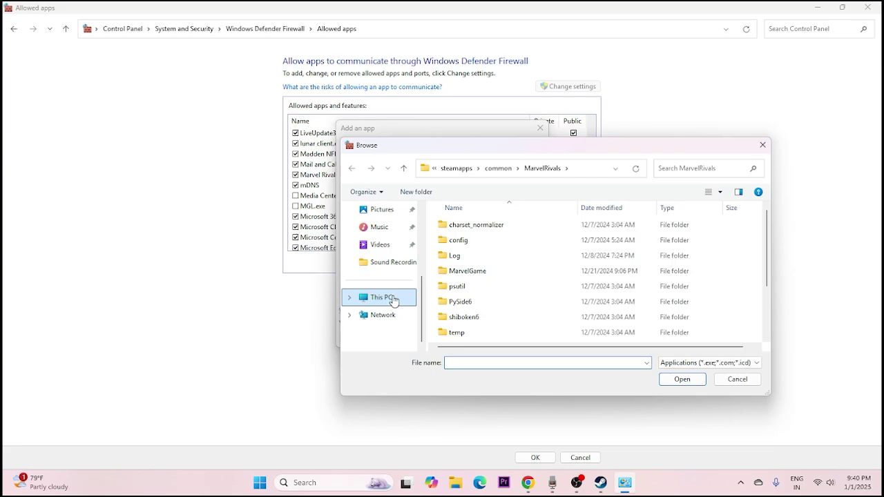
click(391, 298)
double_click(634, 237)
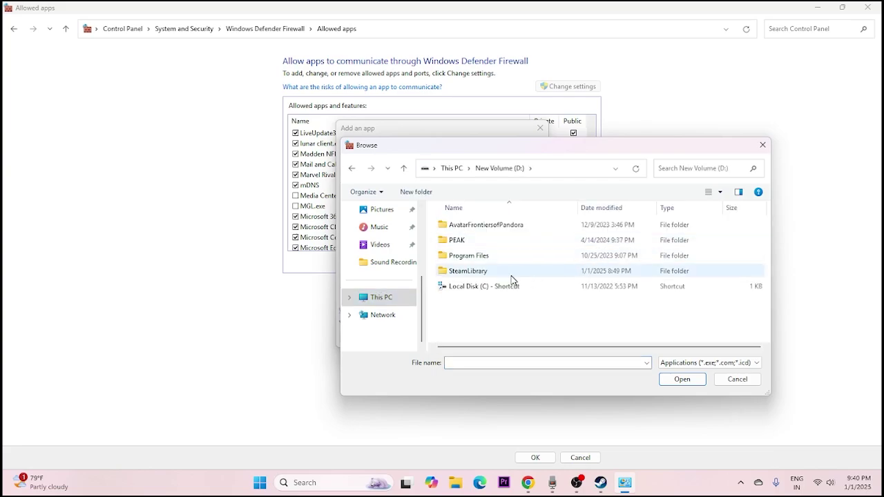
double_click(483, 271)
double_click(476, 230)
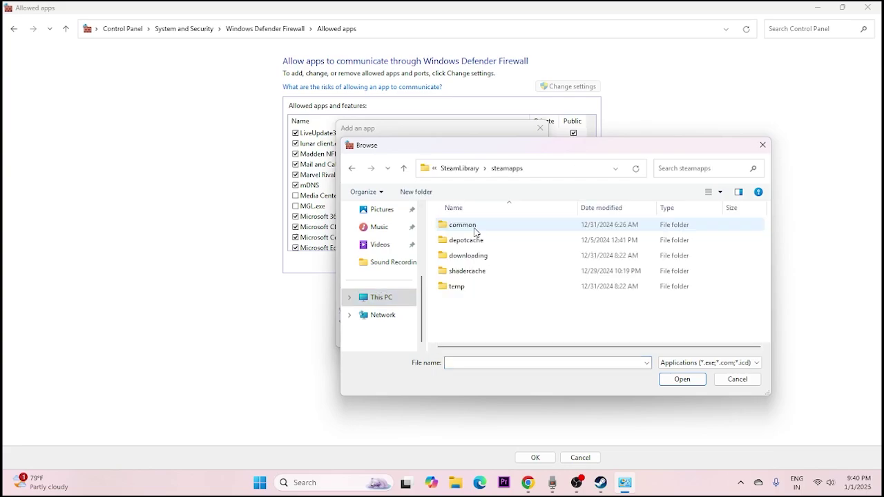
double_click(471, 226)
scroll(477, 266, down, 5)
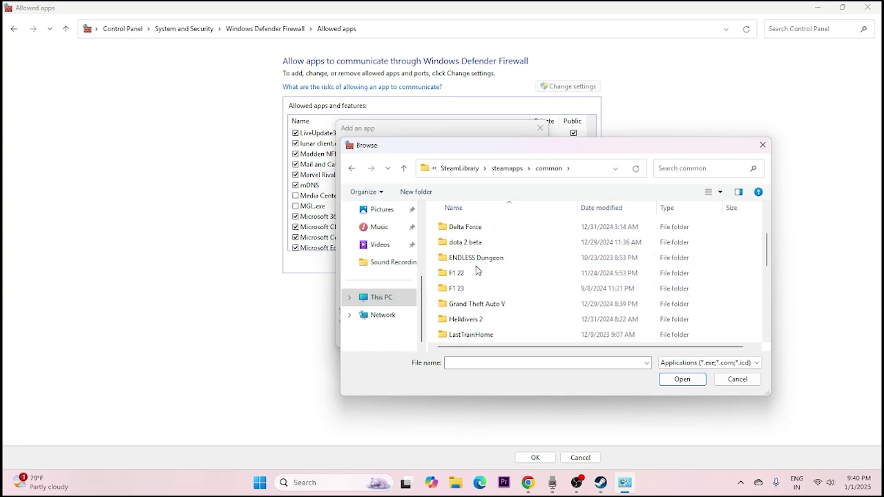
double_click(477, 257)
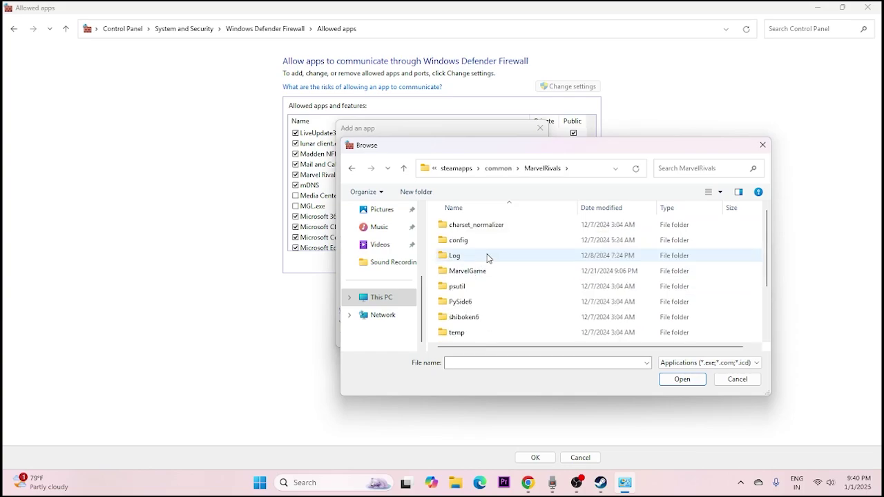
scroll(487, 258, down, 2)
click(492, 305)
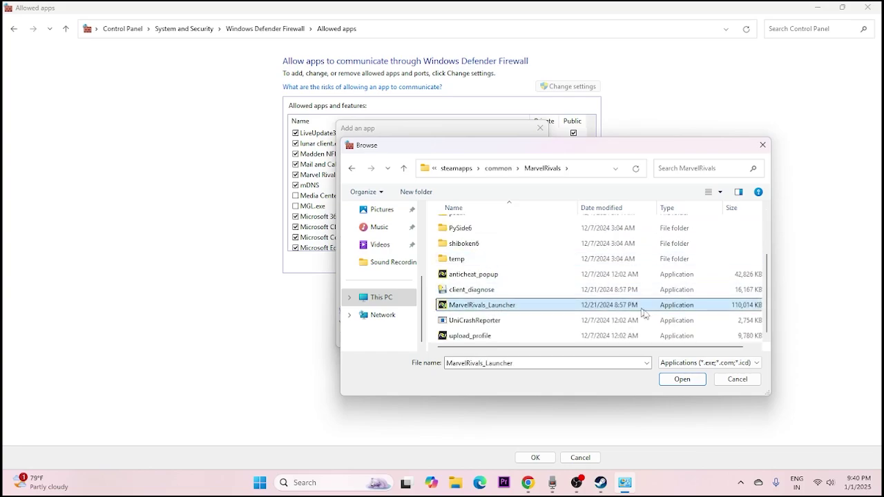
click(681, 379)
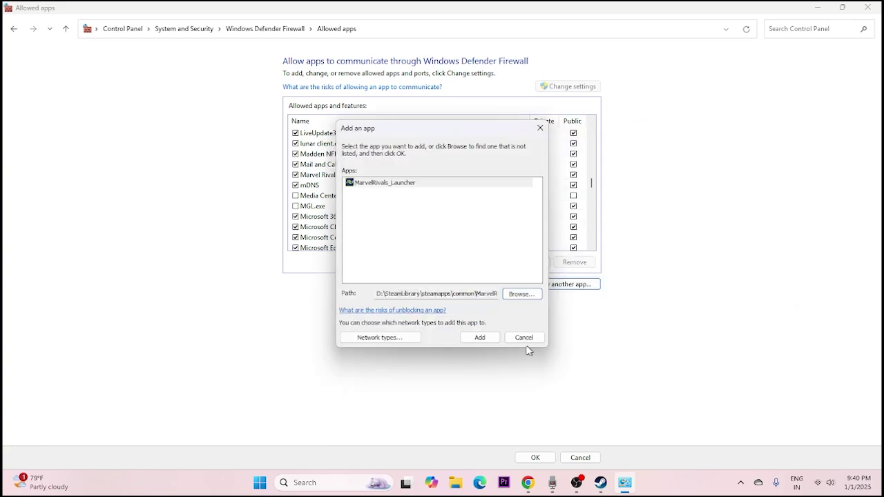
Step: Try to add MarvelRivals_Launcher to the firewall's allowed apps, and close the dialog and Control Panel
click(479, 337)
click(524, 280)
click(540, 128)
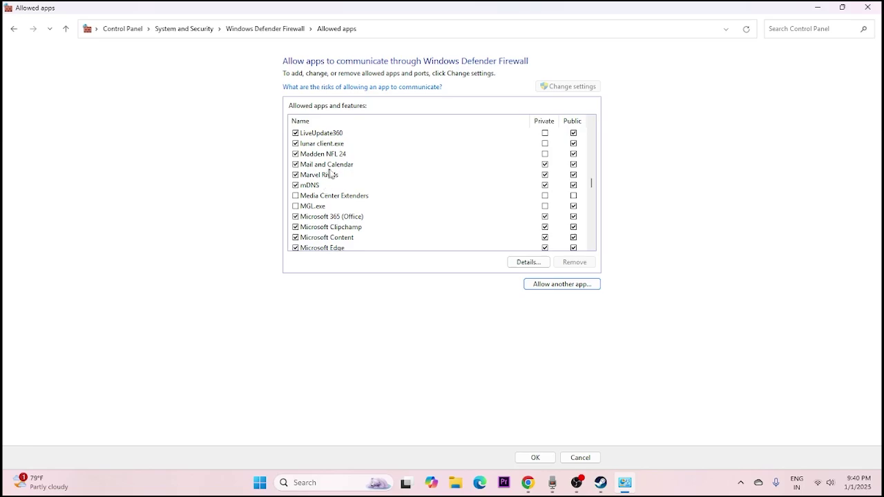
click(877, 7)
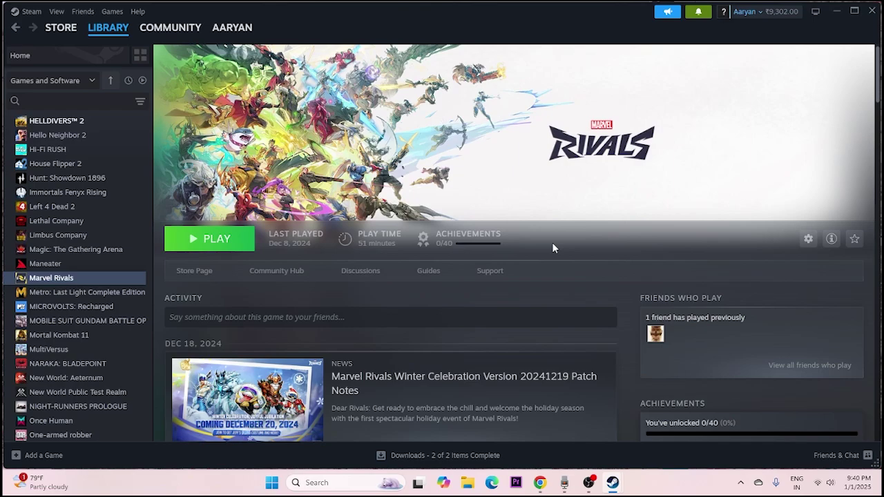
Step: In System Configuration, disable all services, hide the Microsoft ones and apply the changes without restarting the computer
click(316, 484)
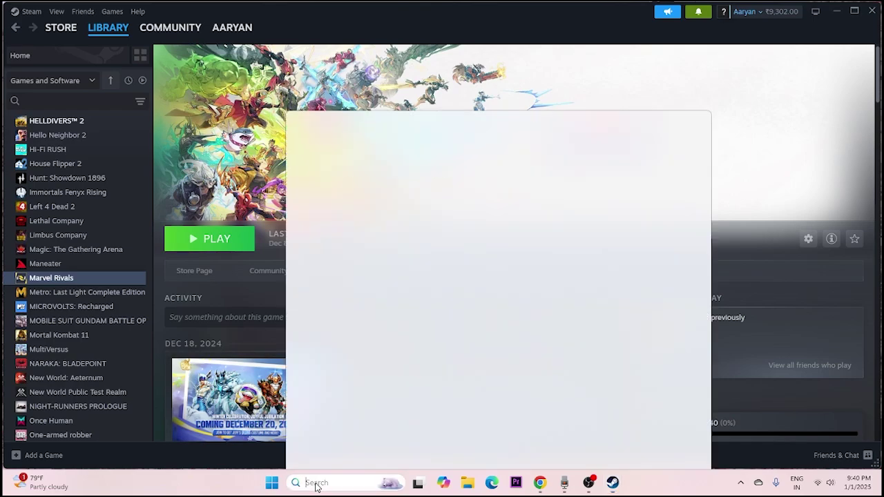
text(syste)
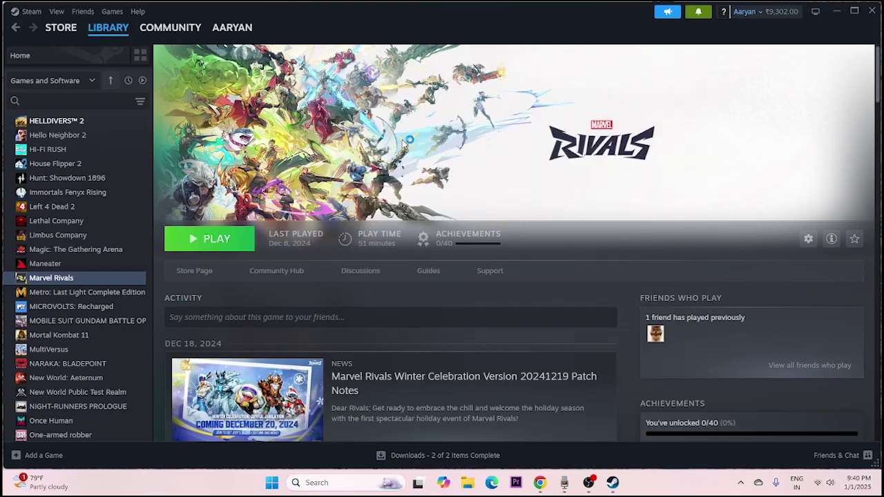
click(354, 154)
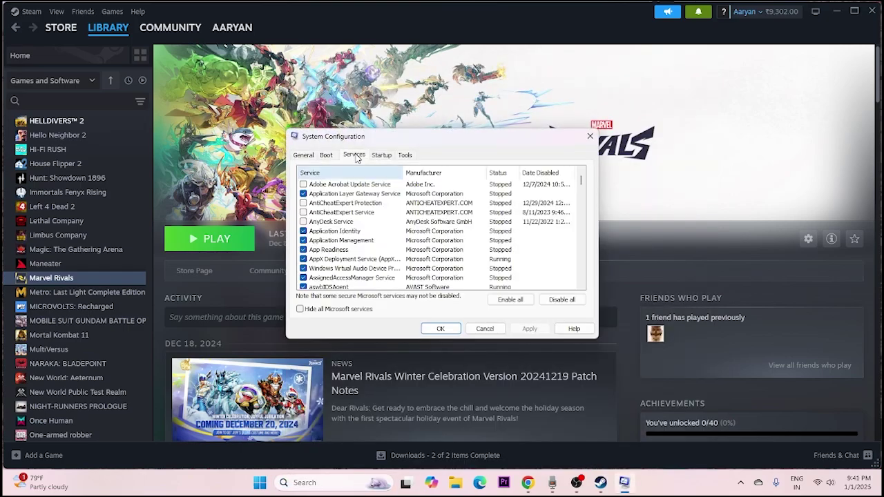
click(552, 300)
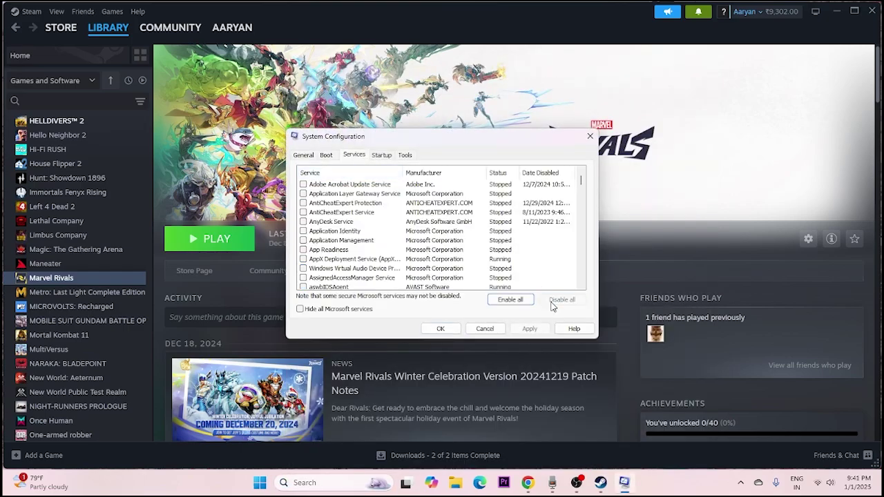
click(300, 309)
click(529, 329)
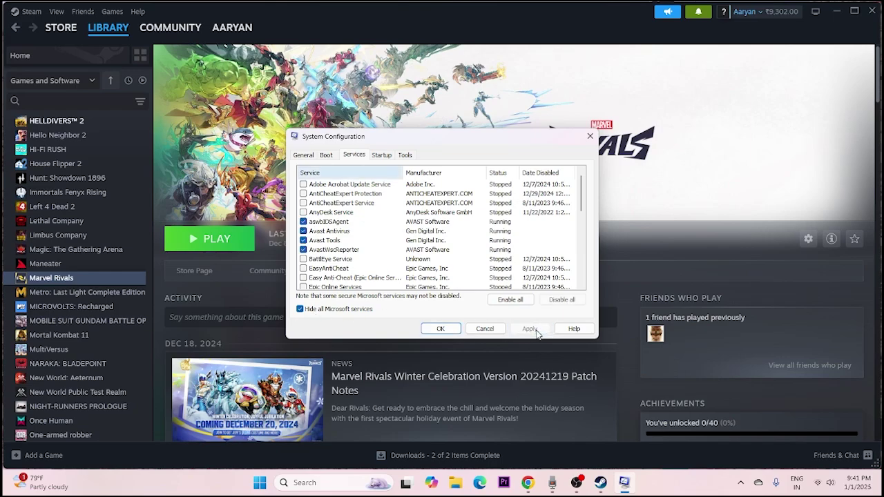
click(440, 329)
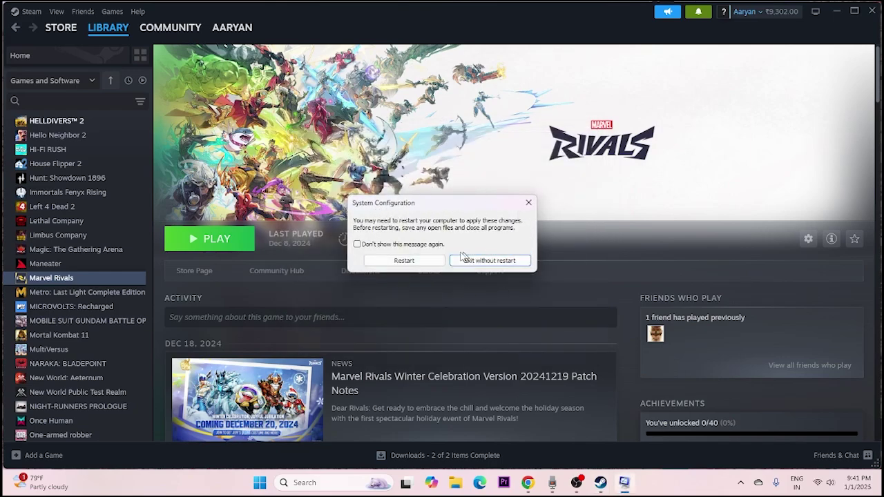
click(529, 202)
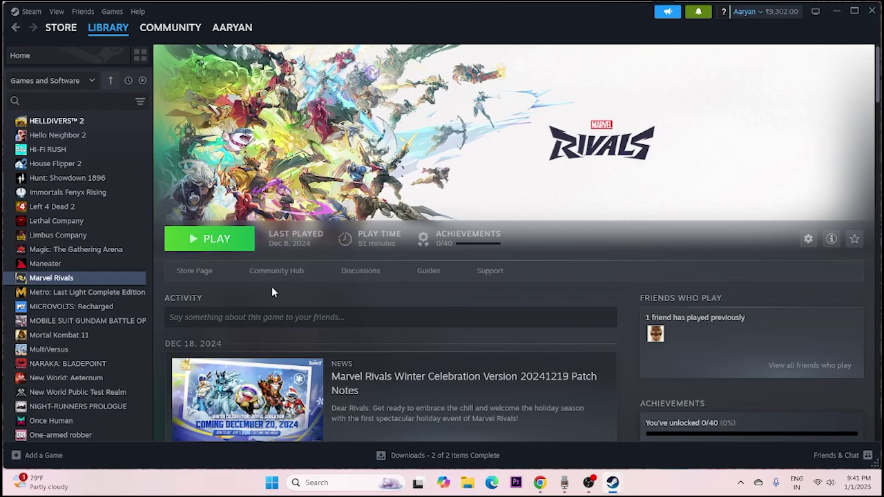
Step: Open the Marvel Rivals properties in Steam, restore the window to its smaller size and show the General settings
right_click(77, 280)
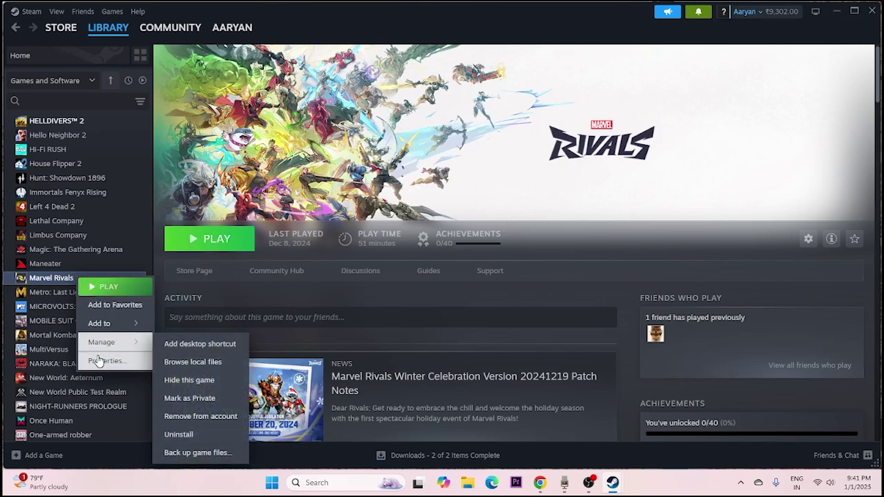
click(150, 357)
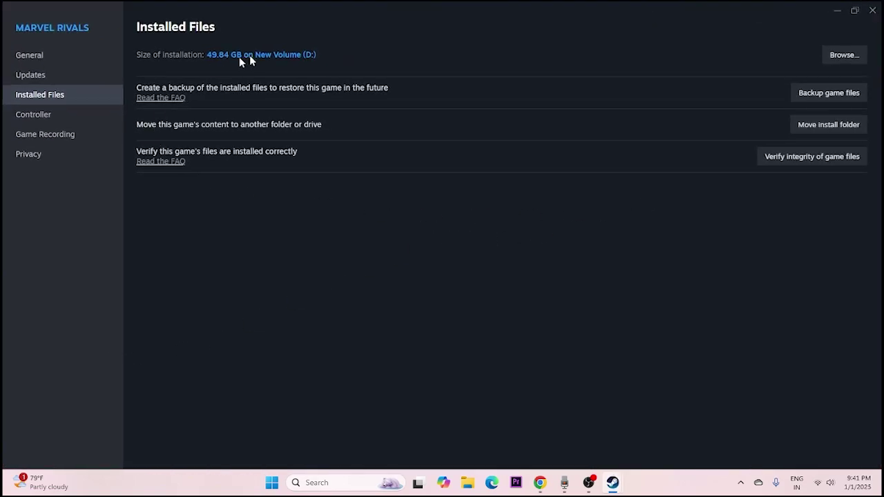
click(854, 11)
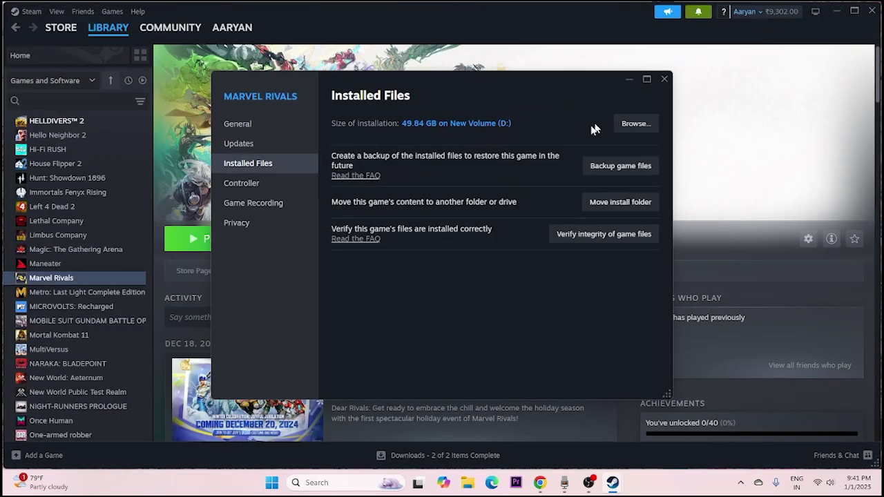
click(252, 129)
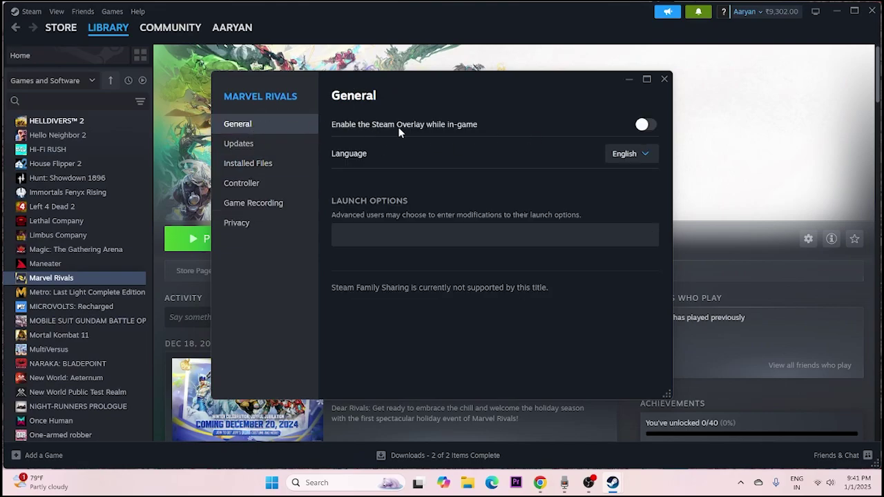
Step: Leave the Steam Overlay disabled for Marvel Rivals, enter -d3d11 as its launch option and close the properties
click(631, 129)
click(630, 127)
drag(514, 91, 610, 94)
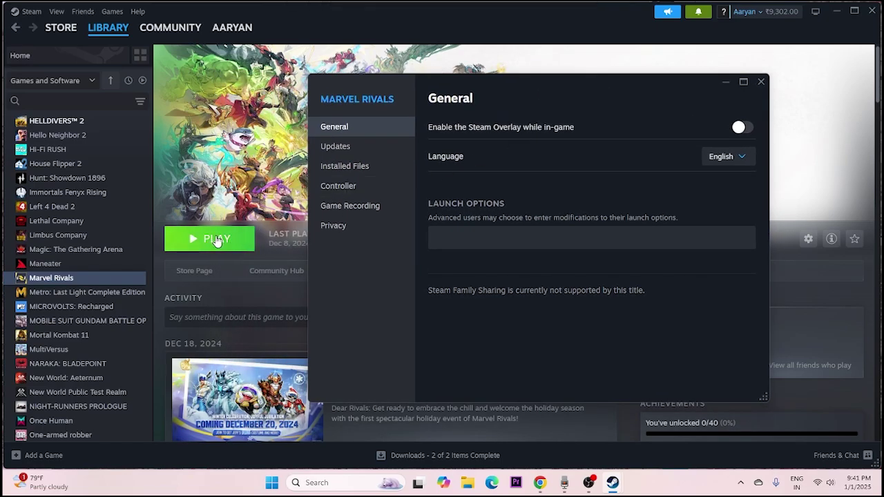
click(451, 232)
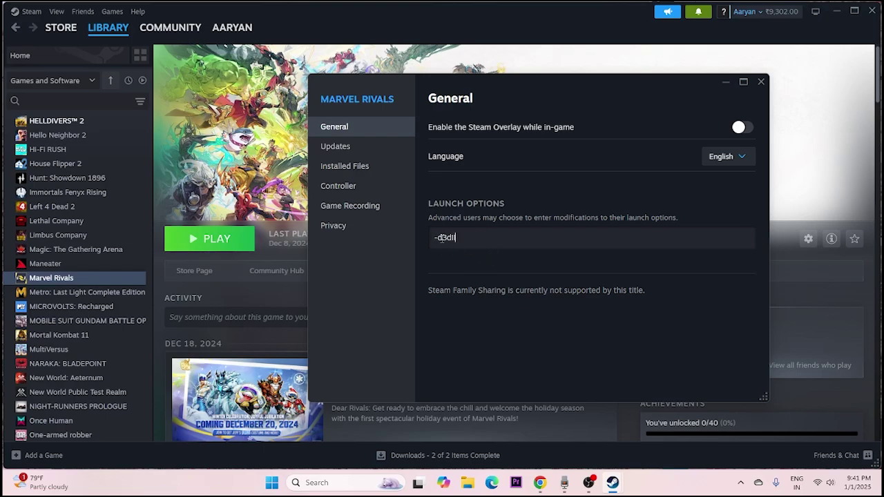
click(760, 81)
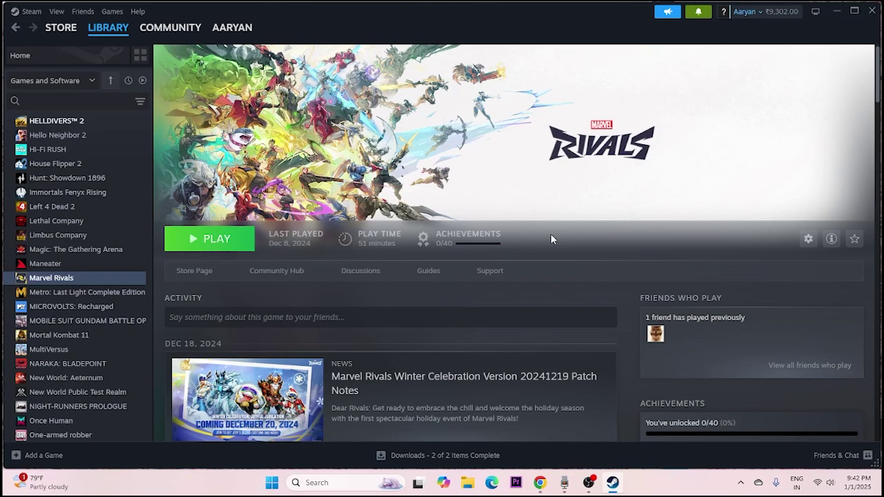
Step: Open Task Manager full screen and try to end the first 360 Total Security (32 bit) background process
right_click(272, 482)
key(Escape)
key(ctrl+shift+Escape)
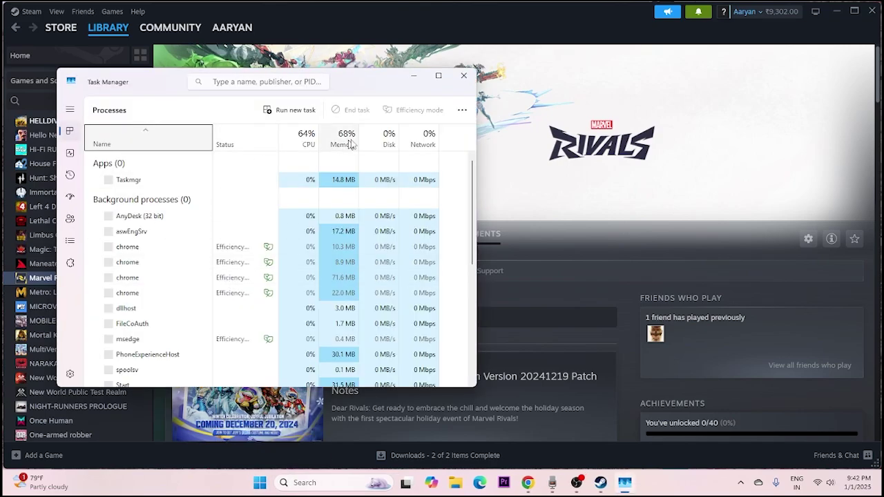
click(427, 75)
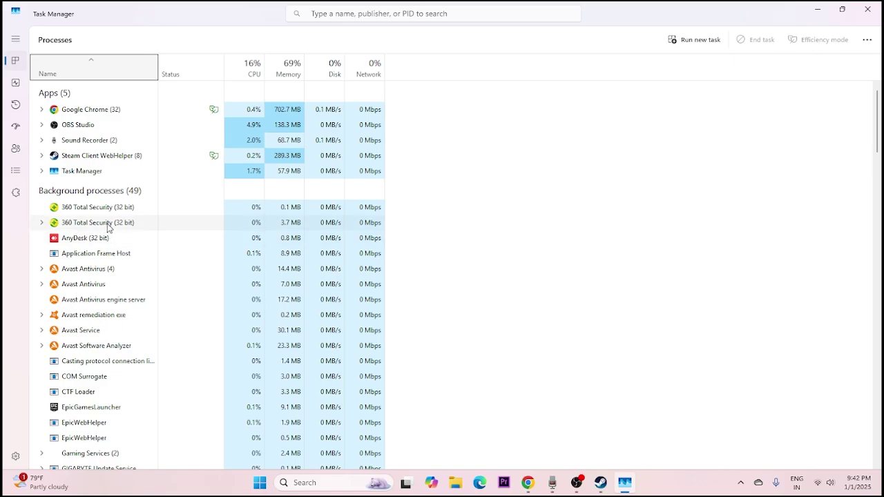
right_click(126, 208)
click(129, 215)
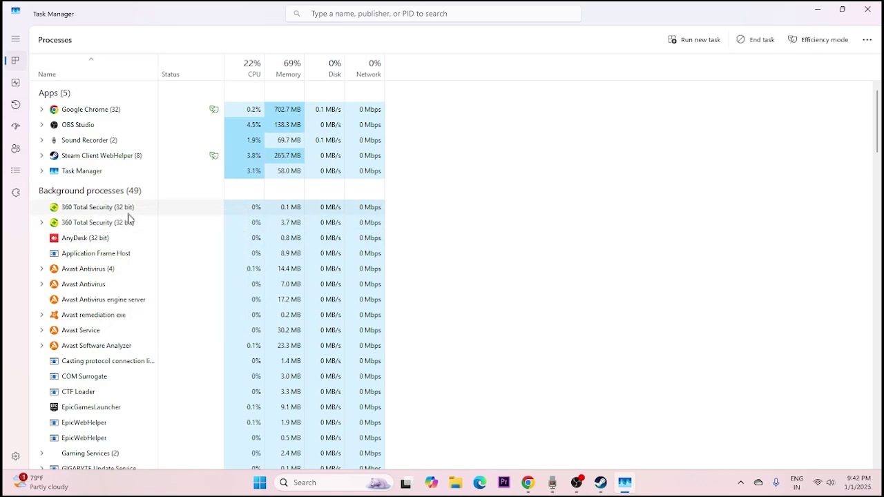
Step: End the EpicGamesLauncher background process, check the remaining processes and close Task Manager
right_click(85, 410)
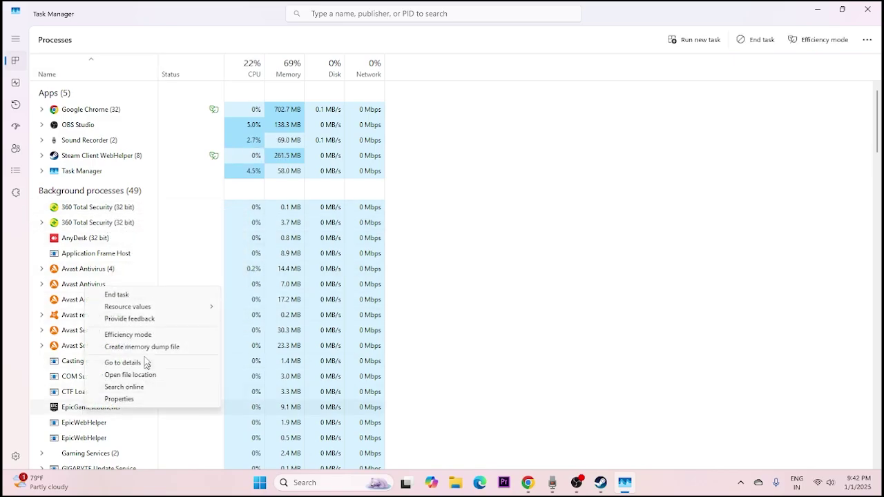
click(138, 297)
scroll(148, 266, down, 3)
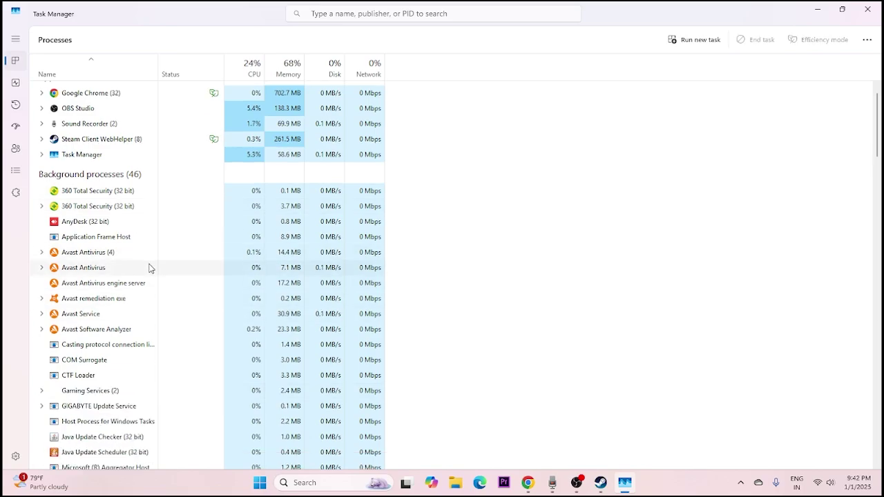
scroll(147, 272, up, 3)
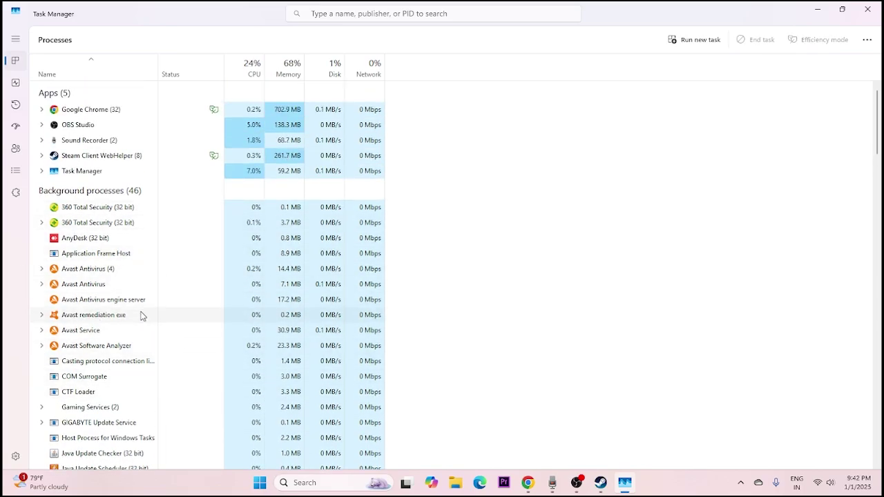
click(867, 9)
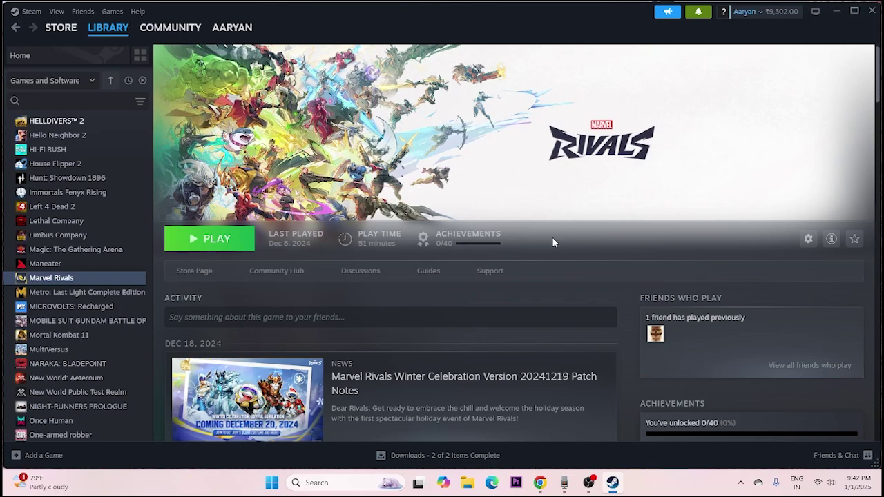
Step: Open the virtual memory settings from the advanced system settings and choose a custom paging file size for drive D
click(331, 485)
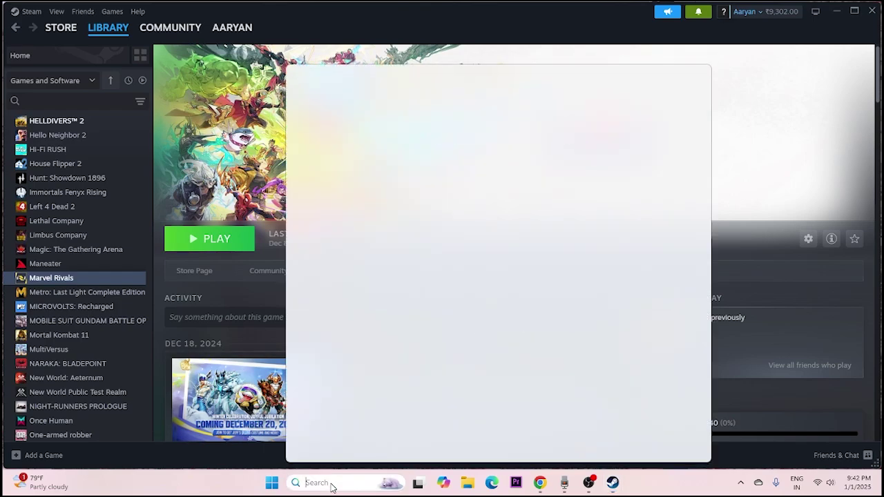
text(view)
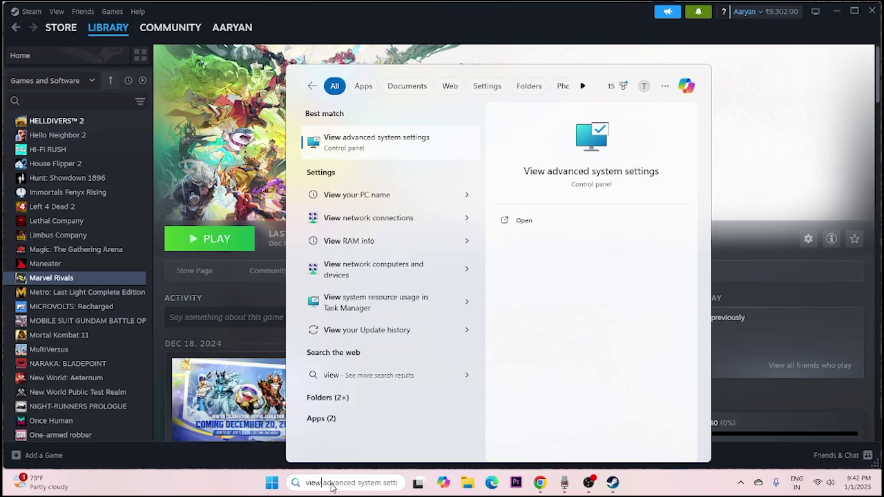
click(445, 139)
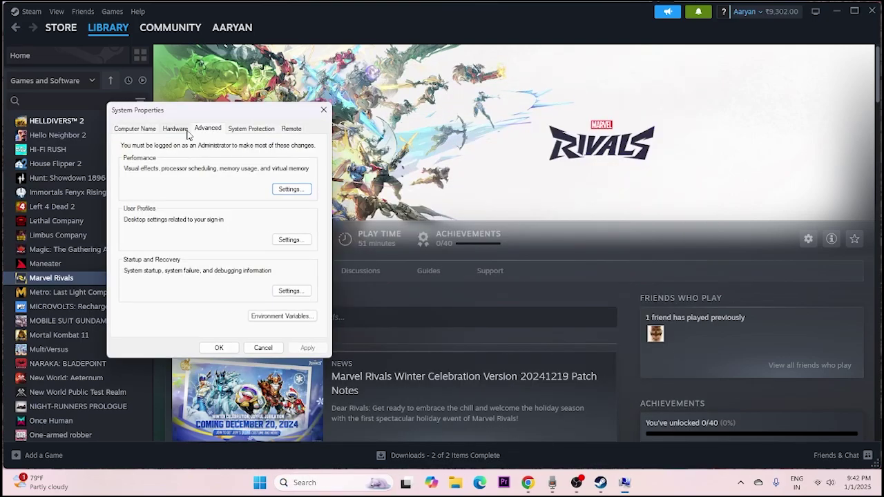
click(185, 161)
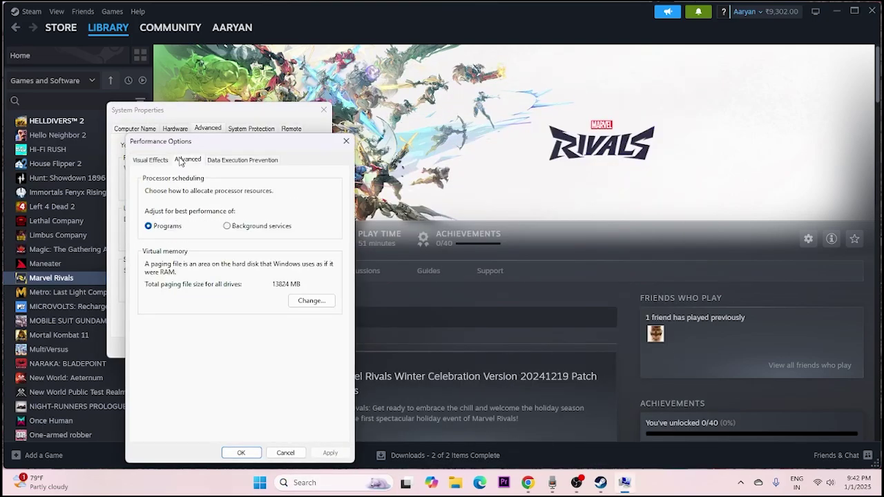
click(311, 301)
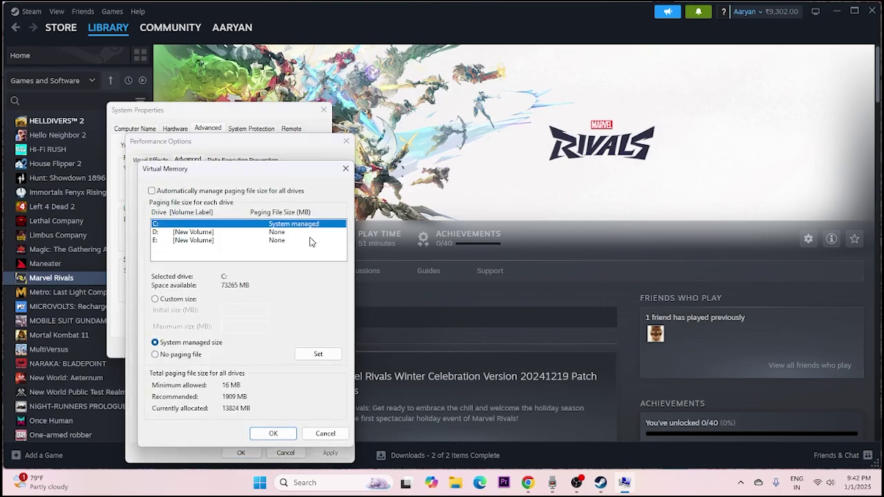
click(157, 233)
click(155, 299)
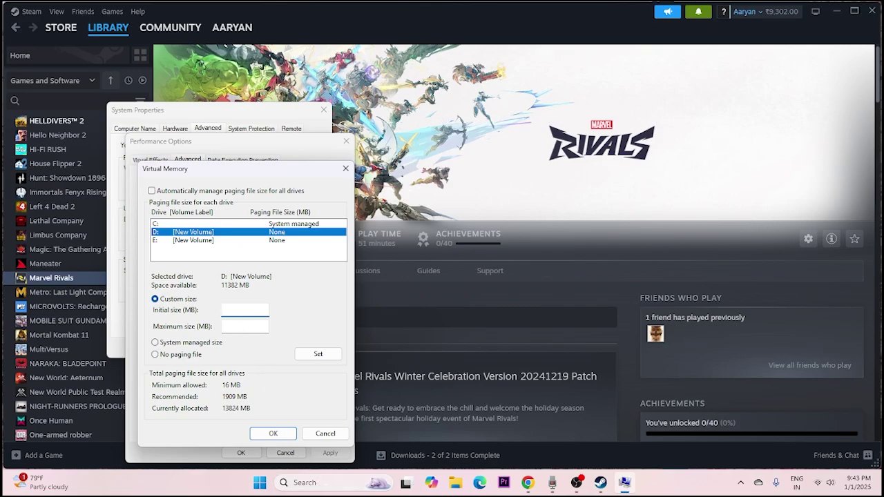
Step: Open Calculator and compute the initial paging file size as 16 × 1024 × 1.5
click(293, 482)
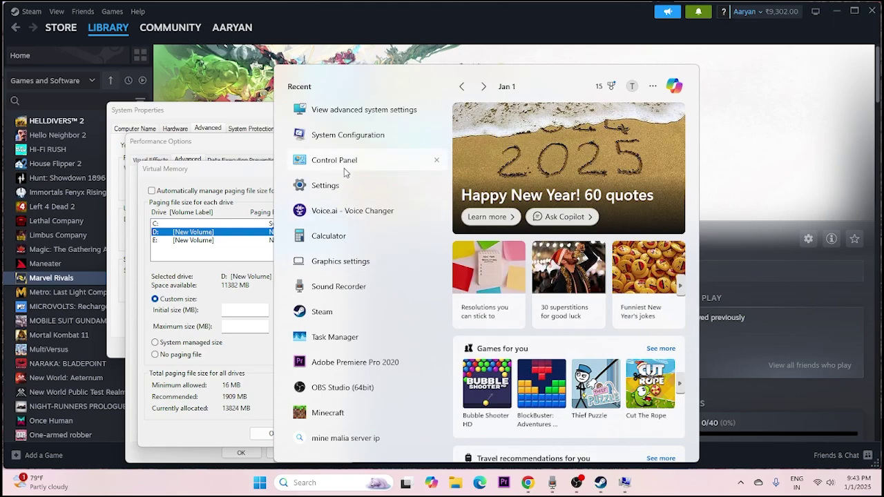
click(336, 234)
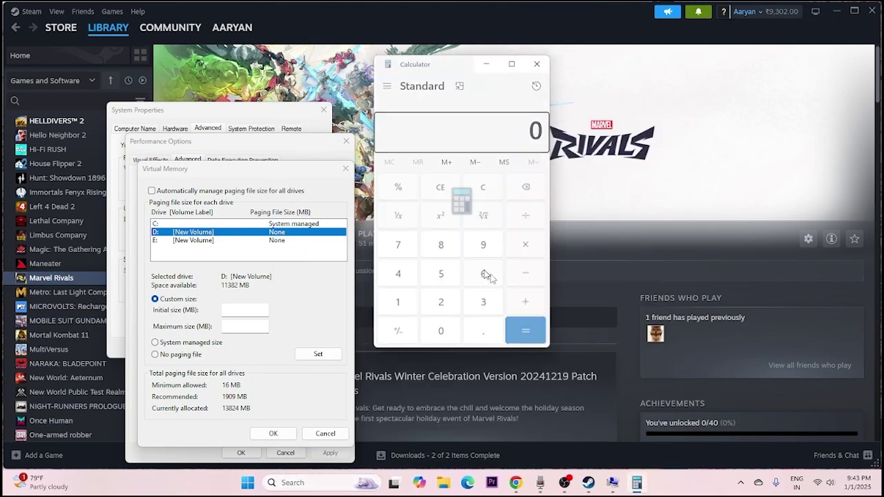
click(400, 304)
click(470, 277)
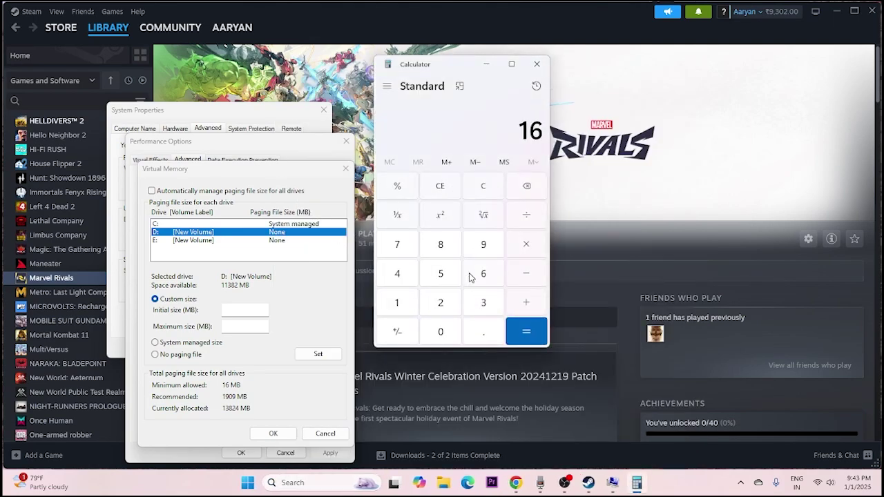
click(403, 304)
click(440, 330)
click(440, 304)
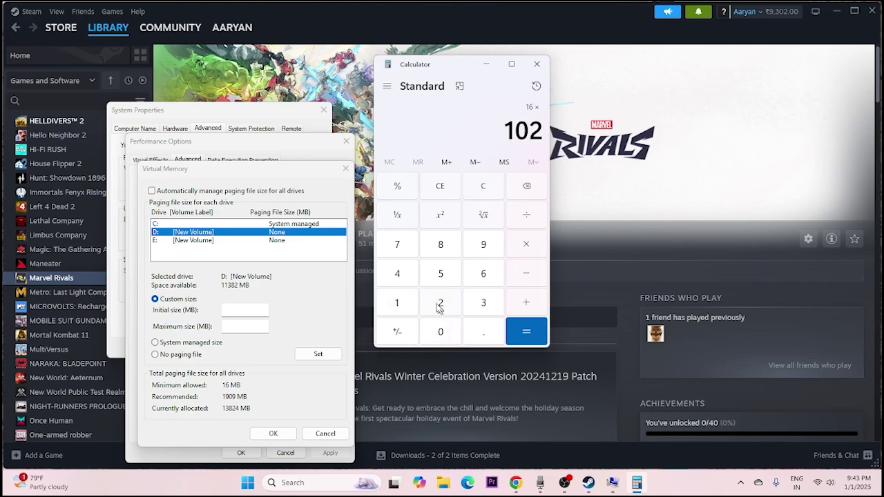
click(398, 276)
click(525, 335)
click(526, 249)
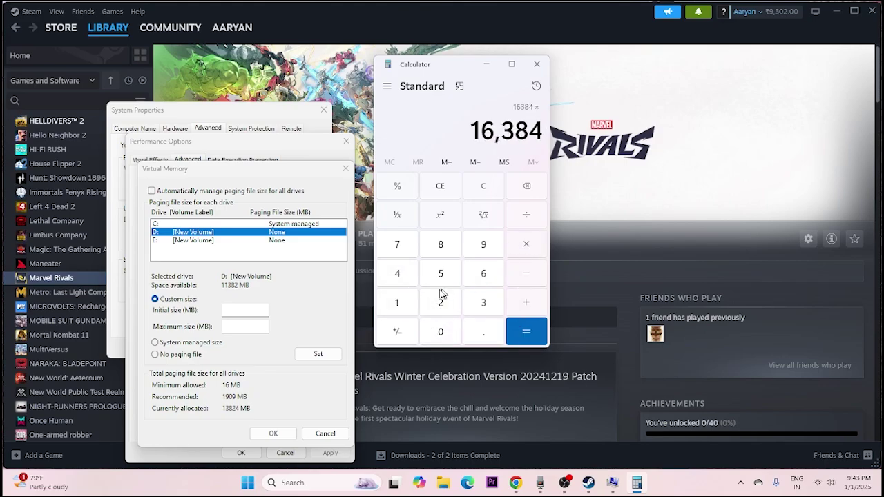
click(397, 303)
click(484, 332)
click(440, 274)
click(526, 331)
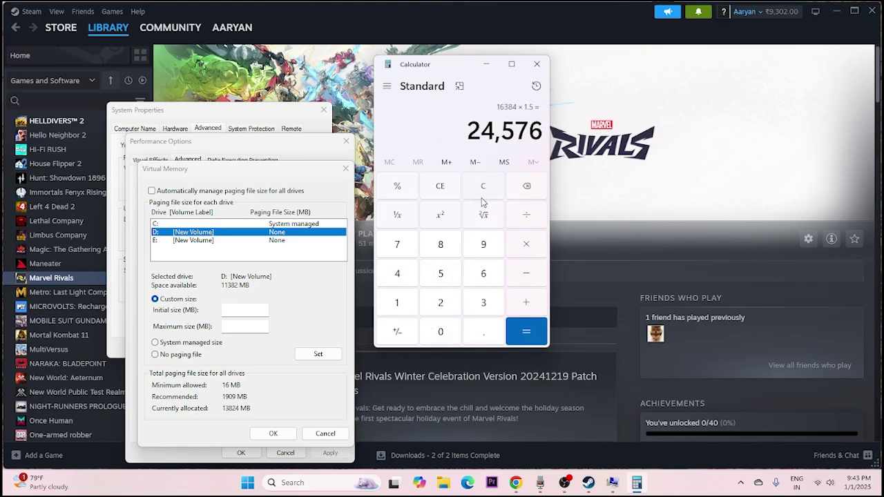
Step: Copy the calculated result into the initial size of drive D's paging file, setting it to 24,576 MB
drag(467, 131, 543, 131)
key(ctrl+c)
right_click(522, 136)
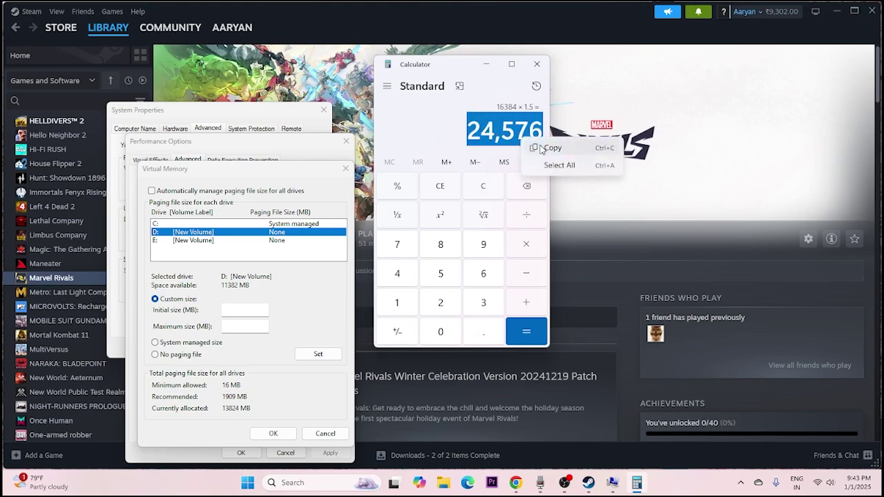
click(544, 146)
click(249, 311)
right_click(250, 314)
click(290, 220)
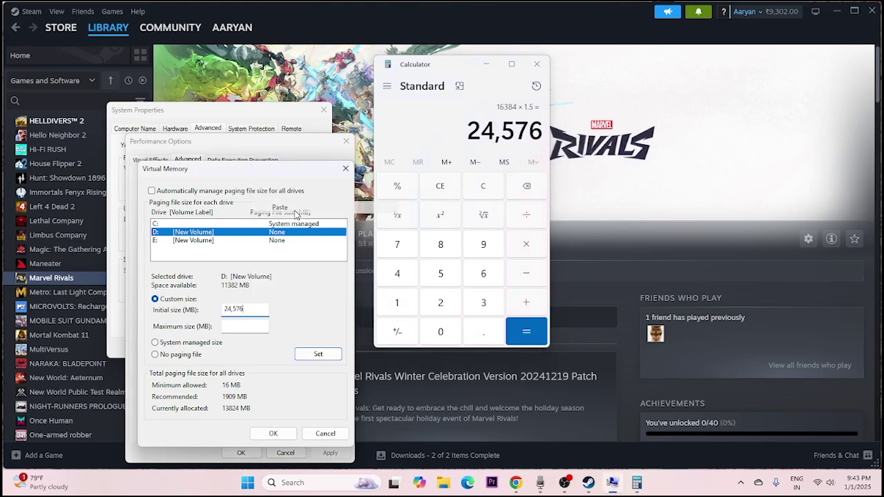
key(Tab)
Step: Clear Calculator and compute the maximum paging file size as 16 × 1024 × 3
click(441, 188)
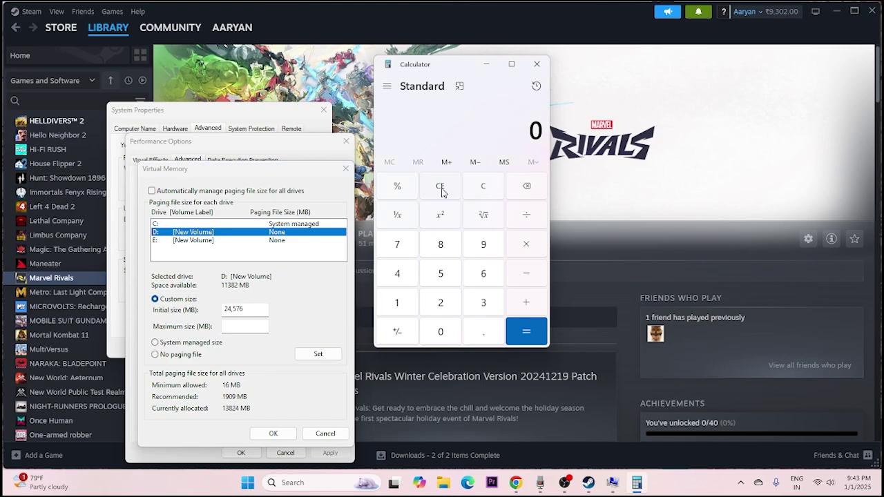
click(416, 303)
click(489, 274)
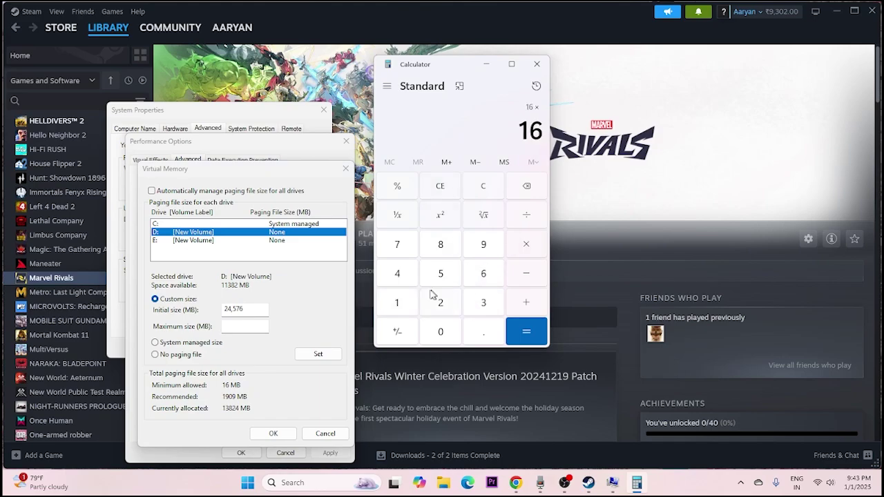
click(402, 304)
click(439, 330)
click(442, 302)
click(400, 274)
click(525, 324)
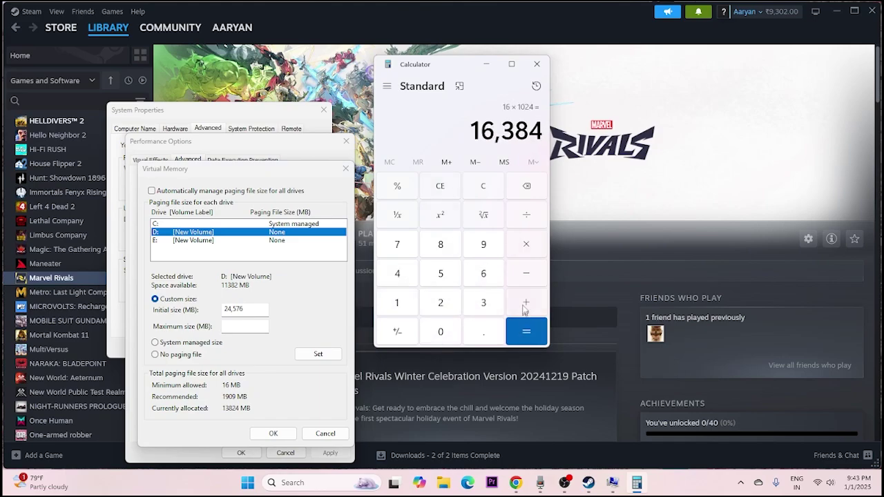
click(529, 248)
click(486, 303)
click(526, 332)
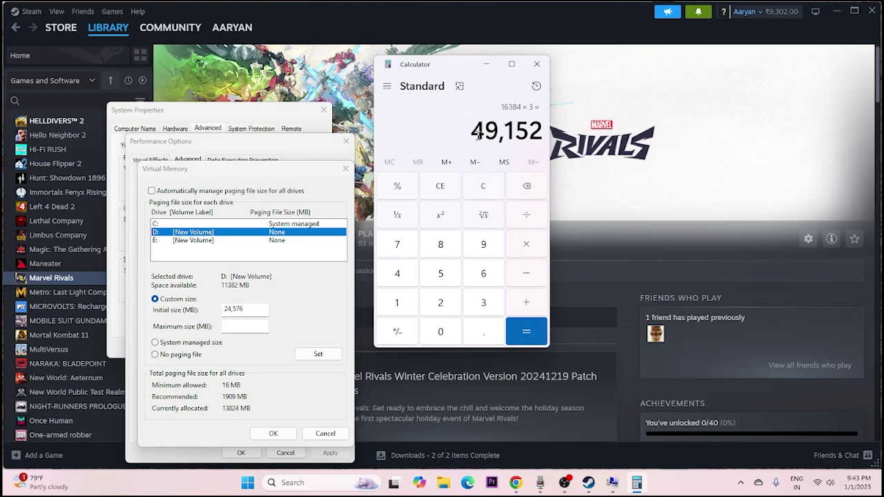
Step: Copy the calculated result 49,152 into the maximum size in MB of drive D's paging file
key(ctrl+c)
drag(492, 129, 529, 131)
drag(471, 130, 532, 132)
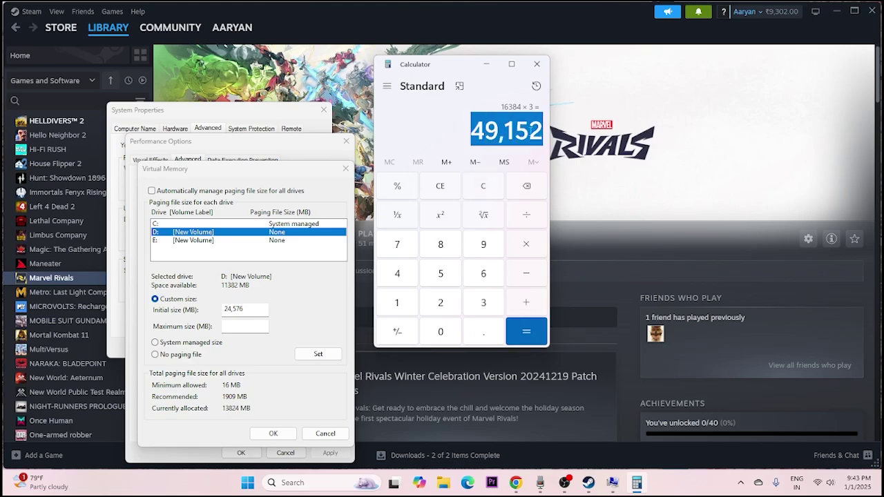
right_click(532, 131)
click(553, 144)
right_click(243, 326)
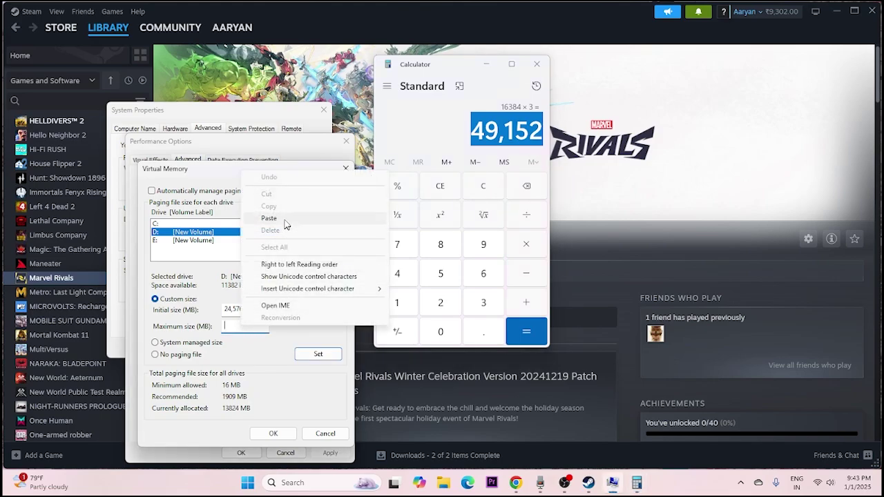
click(269, 218)
Step: Confirm the virtual memory and performance options, and close System Properties and Calculator
click(273, 433)
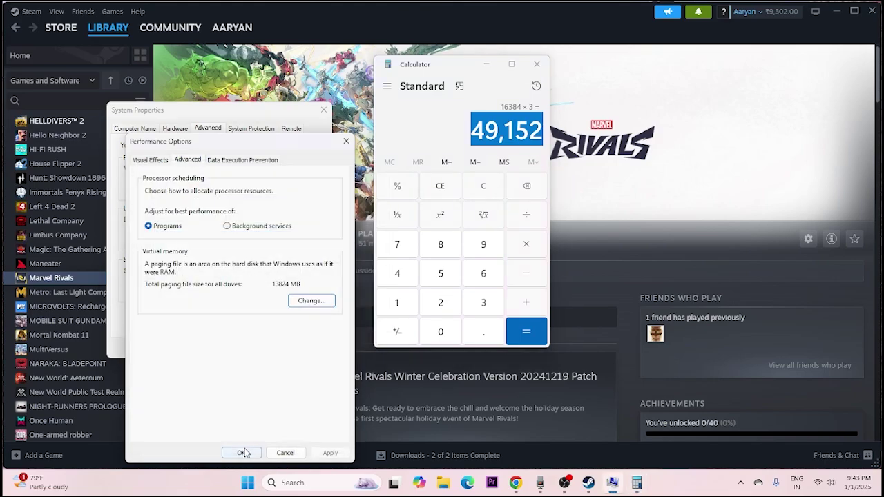
click(241, 453)
click(323, 110)
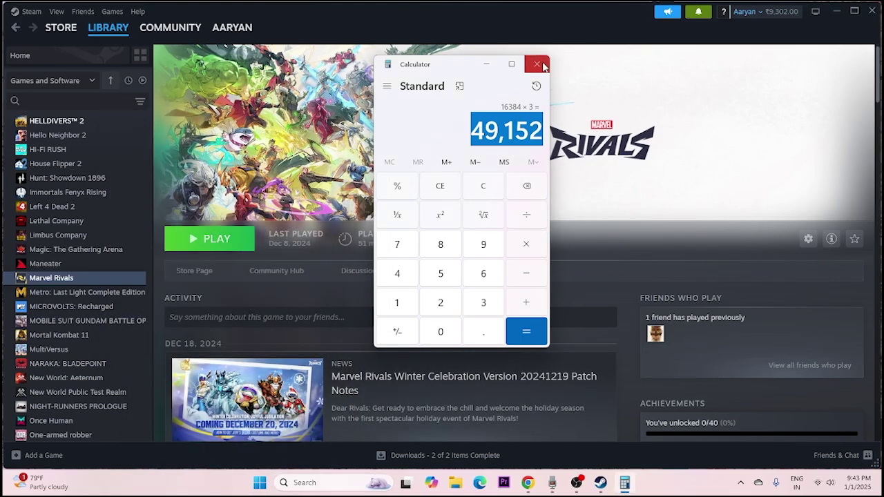
click(537, 64)
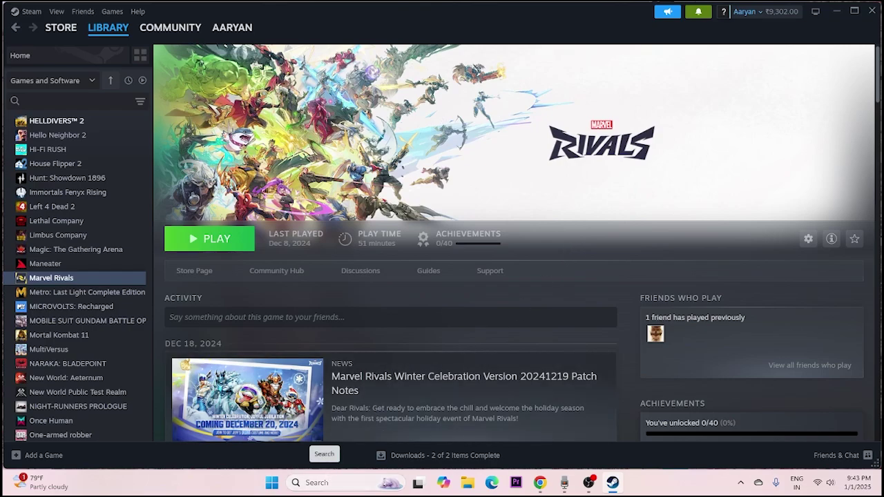
Step: Open the Windows Graphics settings and start adding a desktop app to the custom application settings
click(317, 483)
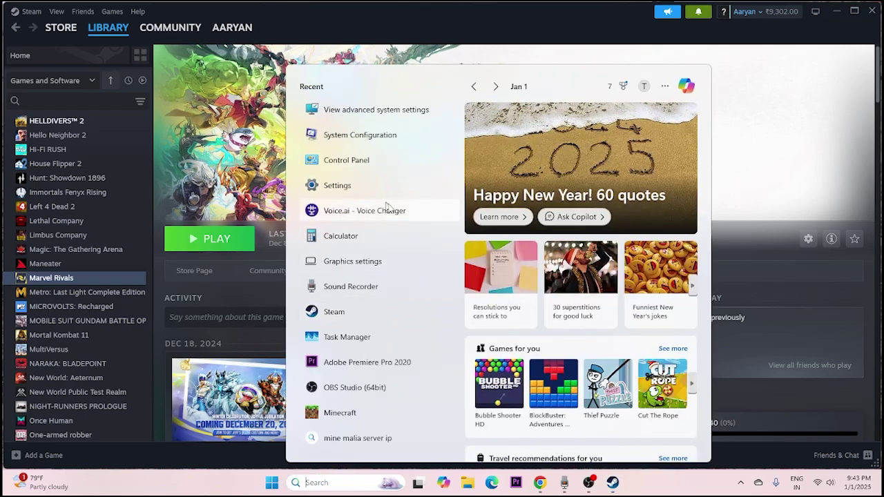
click(354, 261)
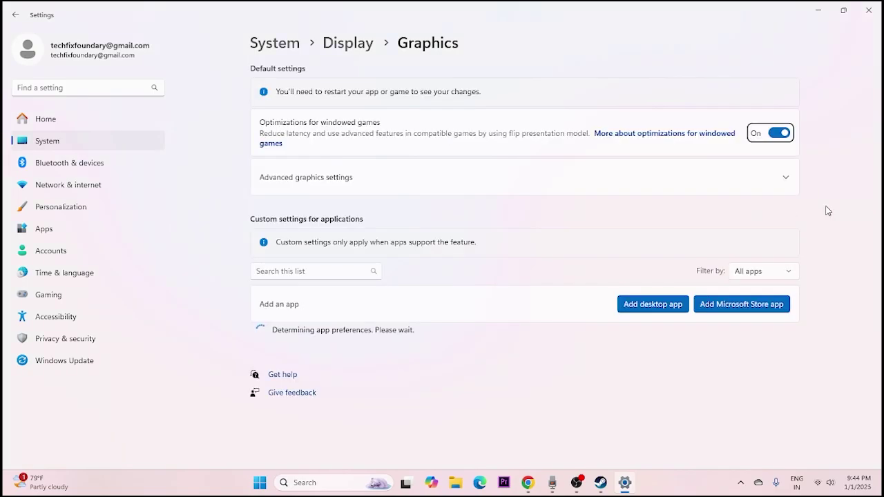
click(641, 308)
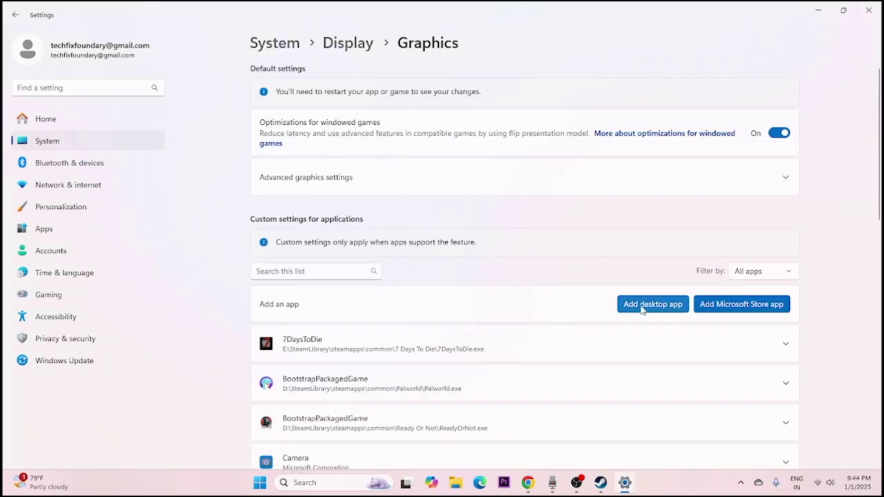
Step: Browse to the SteamLibrary\steamapps\common folder on New Volume (D:)
click(55, 180)
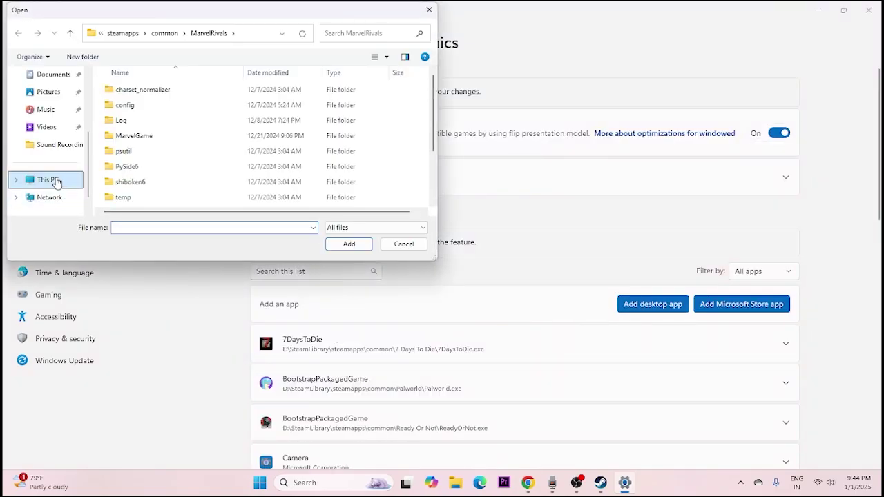
double_click(303, 102)
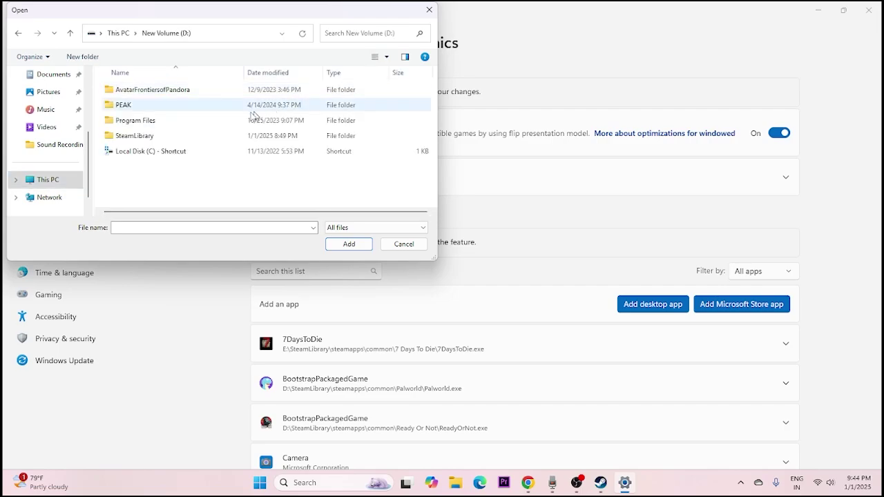
double_click(154, 136)
double_click(138, 91)
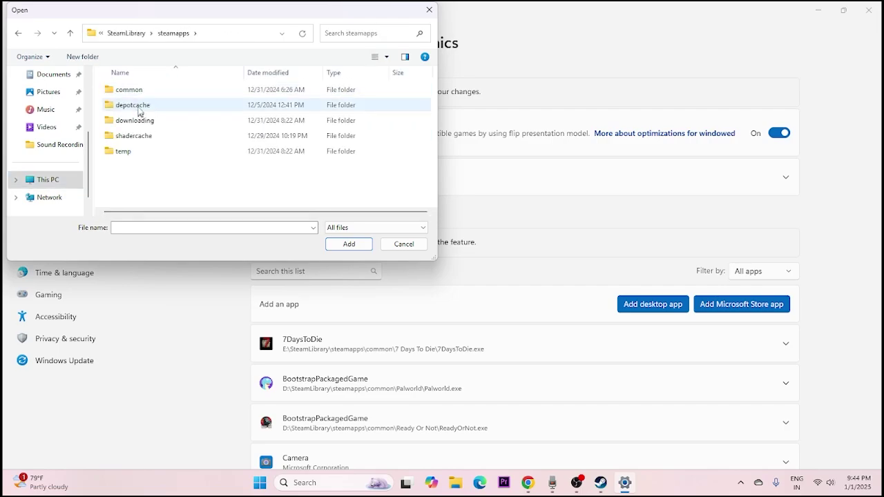
double_click(138, 90)
Step: Add MarvelRivals_Launcher from the MarvelRivals folder to the custom graphics settings
scroll(143, 138, down, 1)
scroll(143, 139, down, 8)
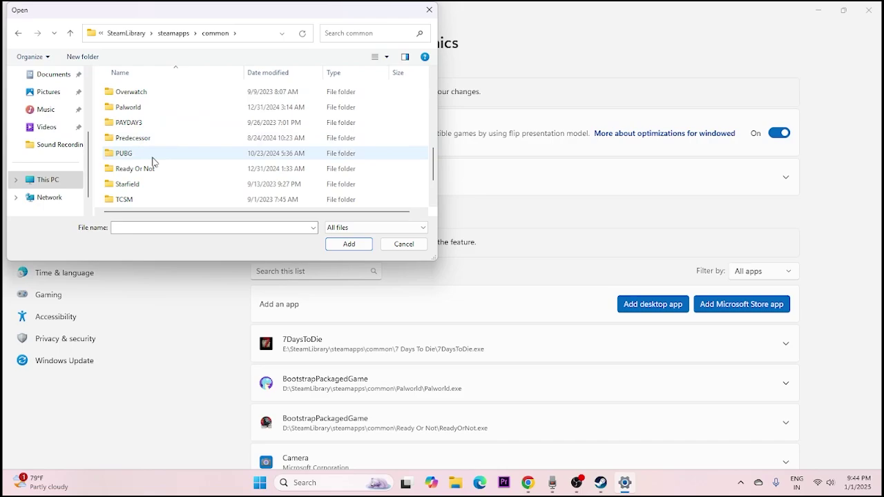
scroll(151, 143, up, 2)
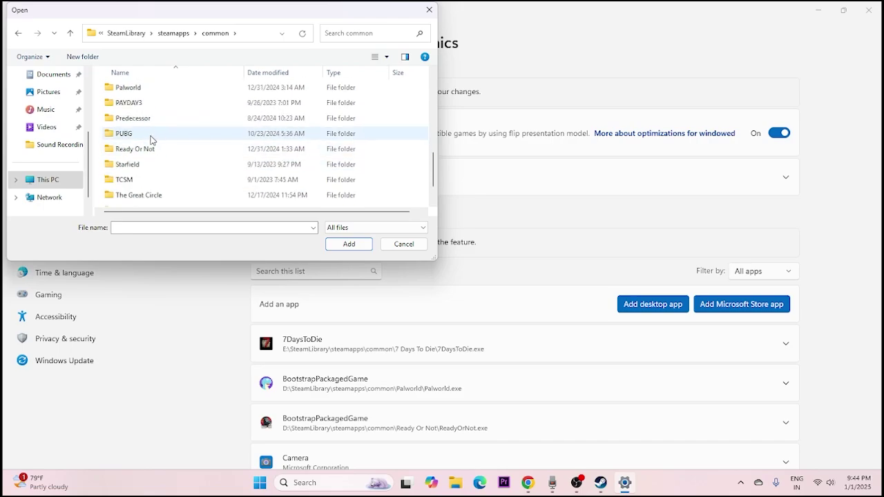
click(145, 104)
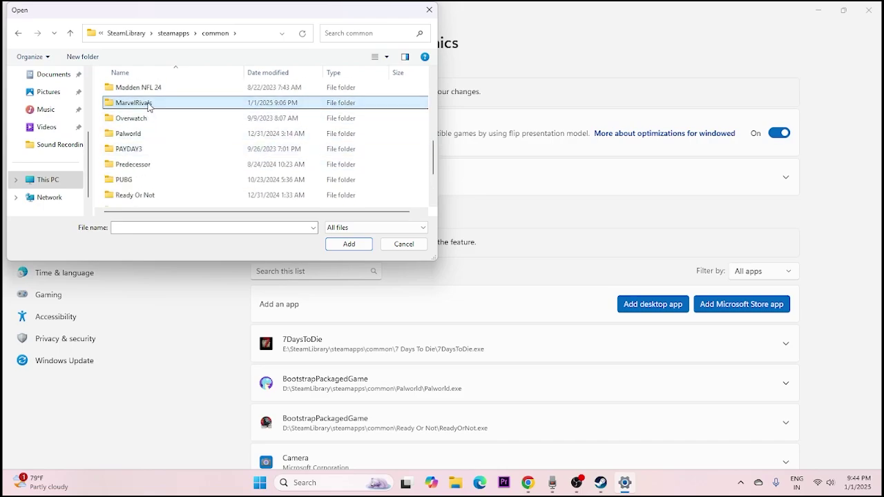
double_click(145, 103)
scroll(173, 152, down, 2)
click(170, 172)
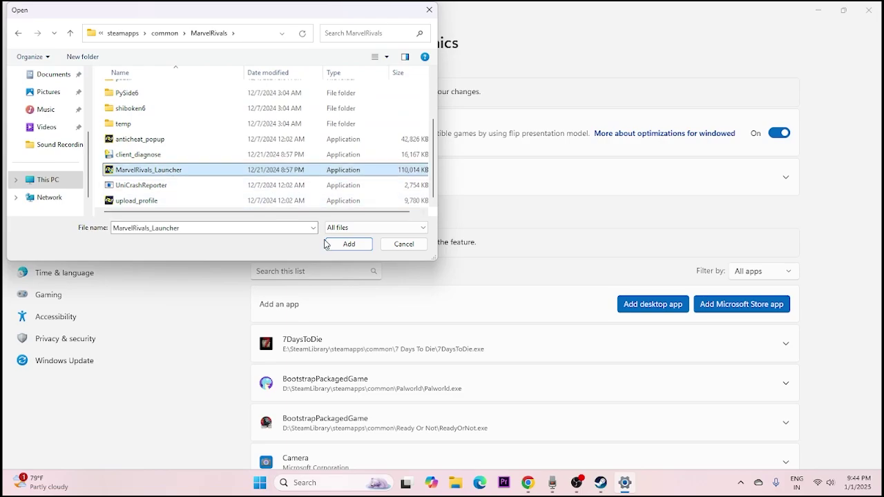
click(349, 243)
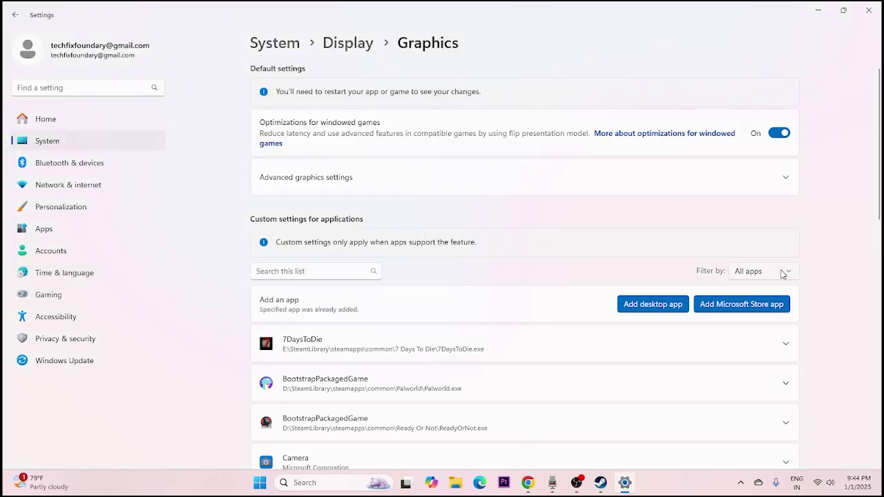
Step: Set the GPU preference of MarvelRivals_Launcher to High Performance (NVIDIA GeForce GTX 1650 SUPER) and close Settings
scroll(779, 251, down, 4)
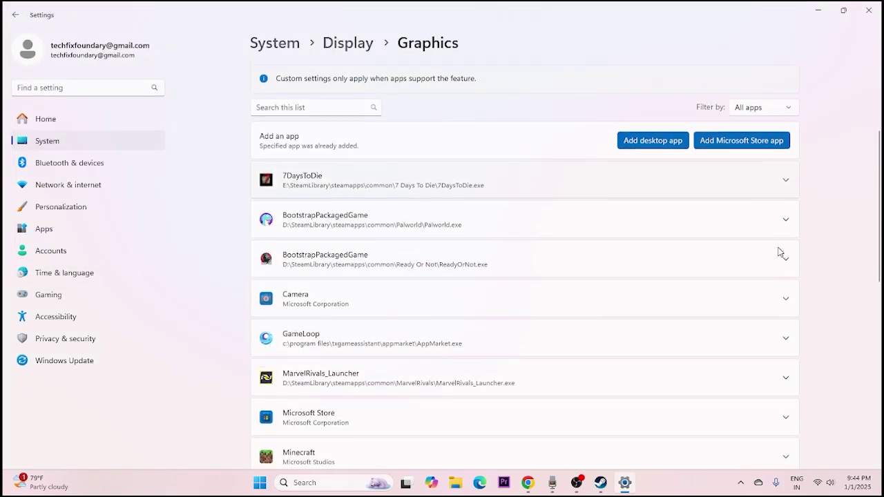
click(780, 298)
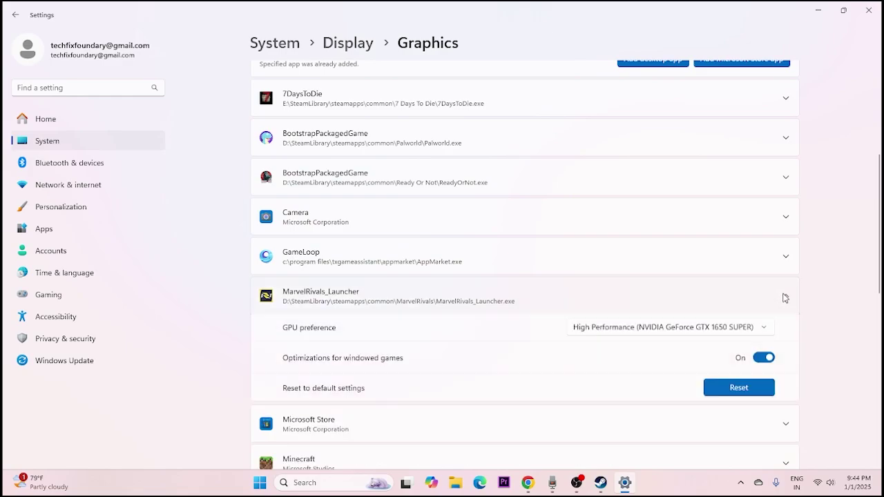
click(759, 330)
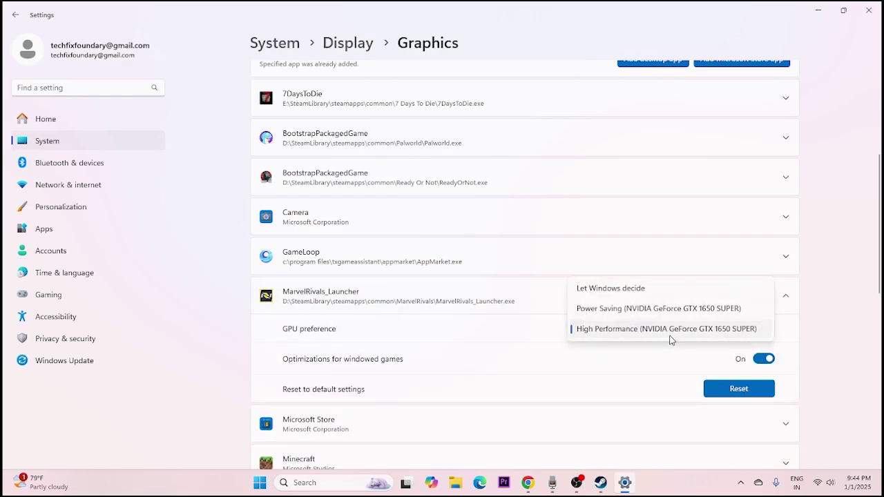
click(629, 292)
click(726, 329)
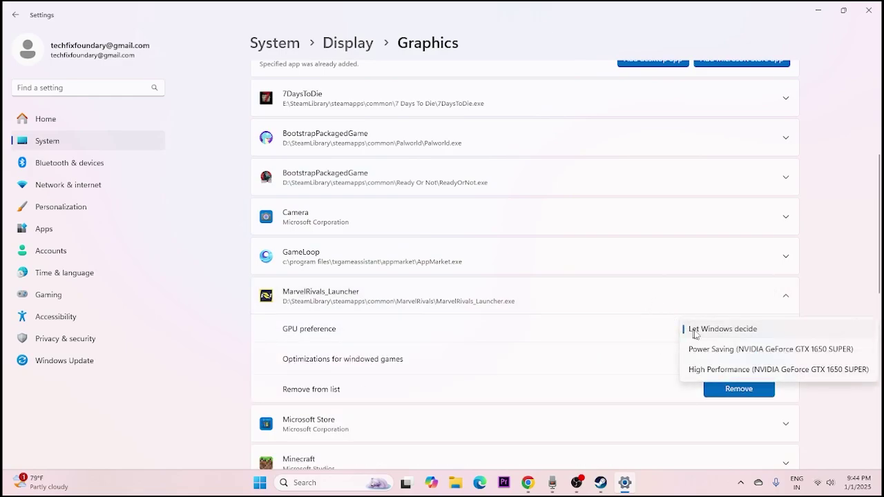
click(726, 371)
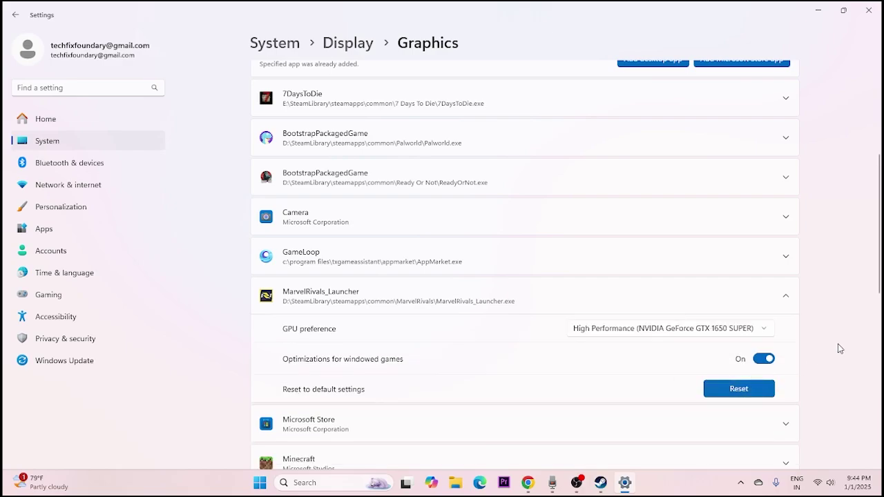
scroll(840, 348, up, 4)
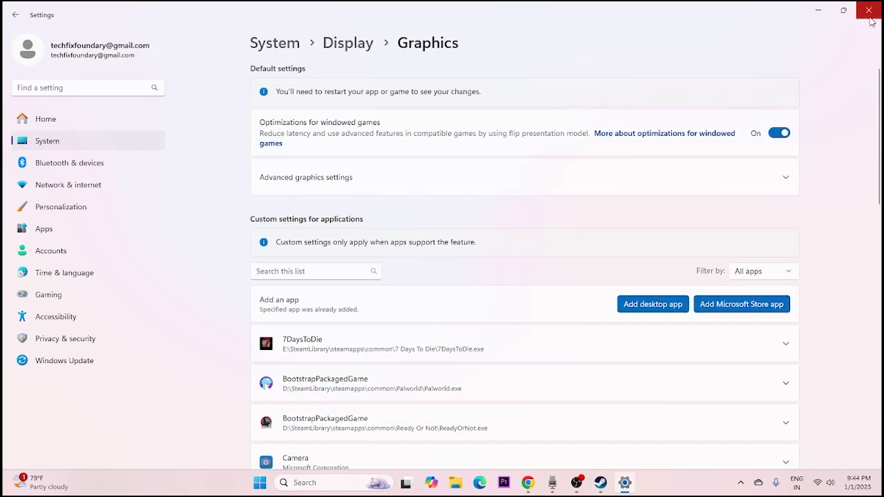
click(869, 11)
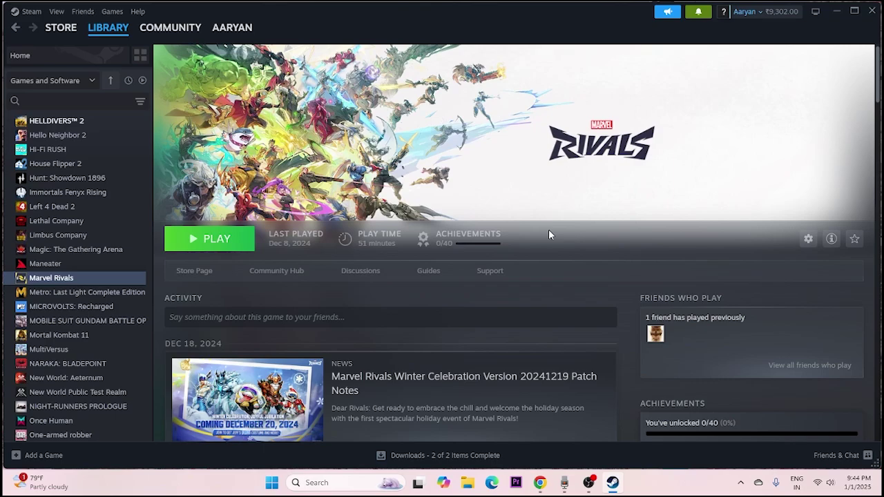
Step: Switch to Chrome's NVIDIA drivers page and choose GeForce as the product type in Manual Driver Search
click(540, 483)
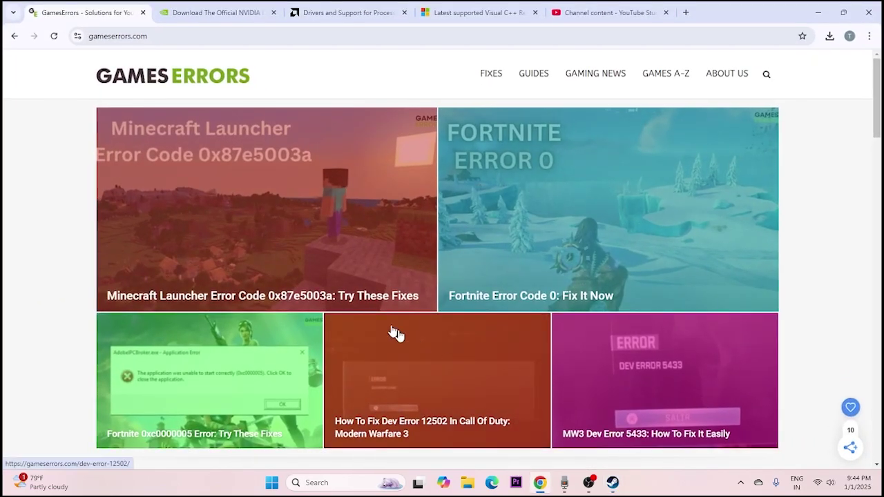
click(219, 8)
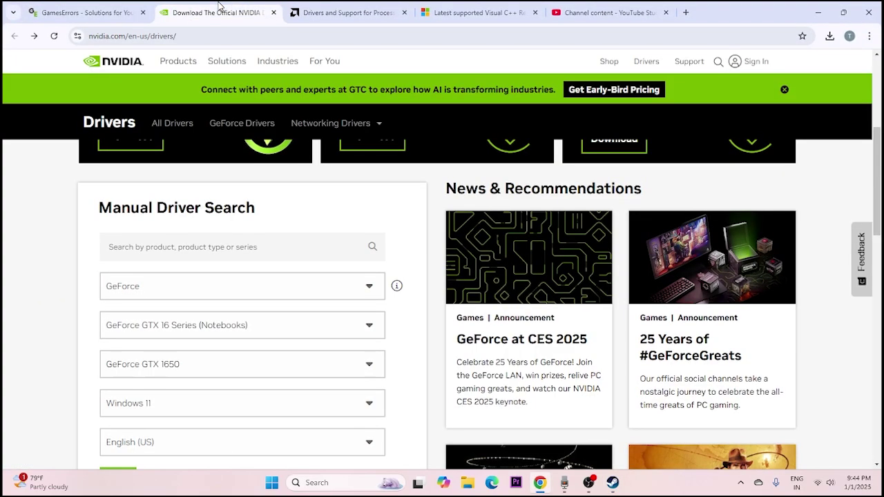
scroll(326, 176, down, 2)
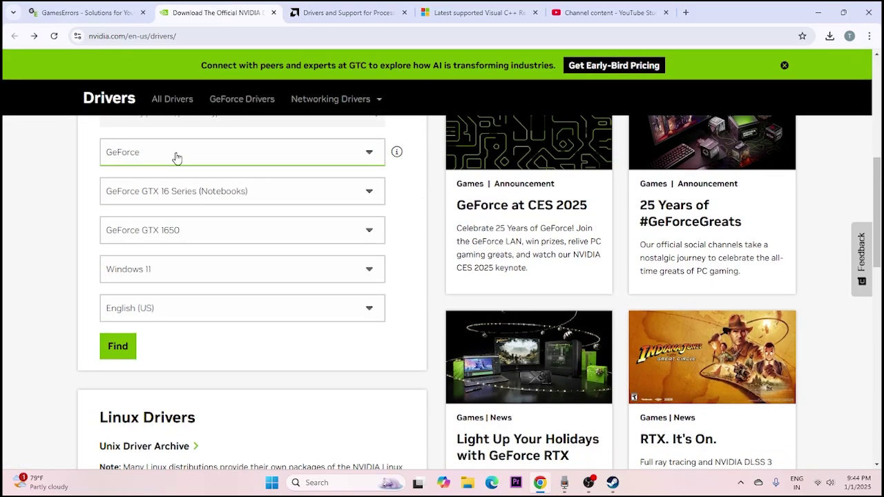
scroll(351, 189, up, 2)
scroll(347, 187, down, 2)
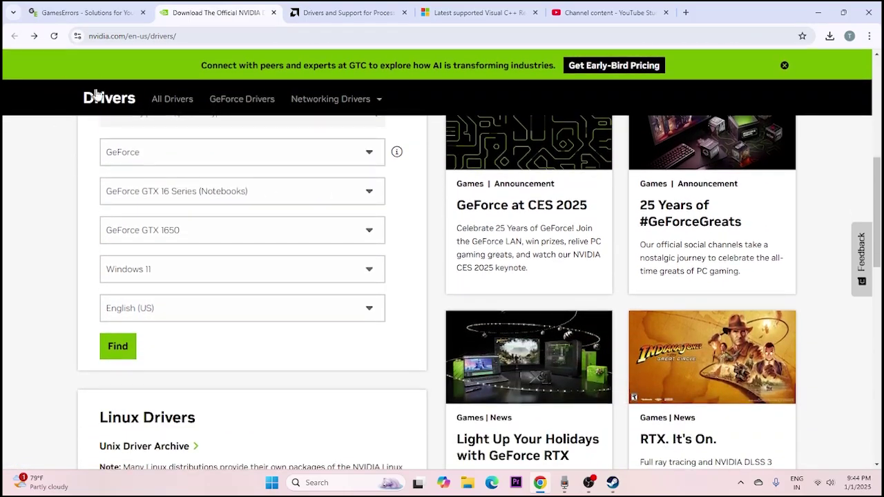
click(175, 158)
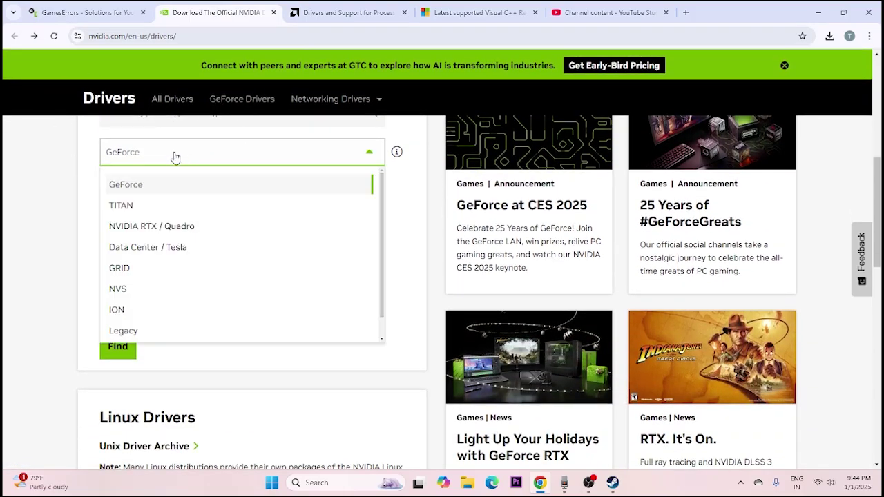
click(143, 186)
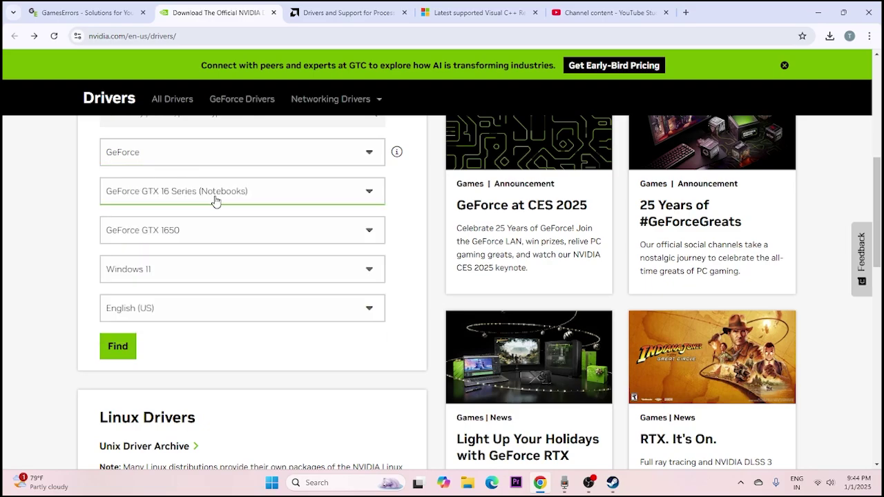
Step: Choose GeForce 16 Series and GeForce GTX 1650 as the product, and find the matching drivers
click(280, 193)
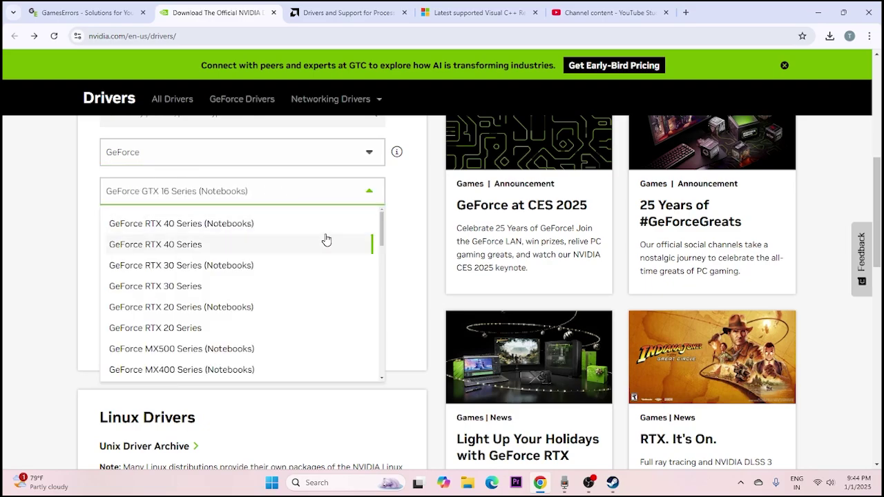
scroll(305, 245, down, 3)
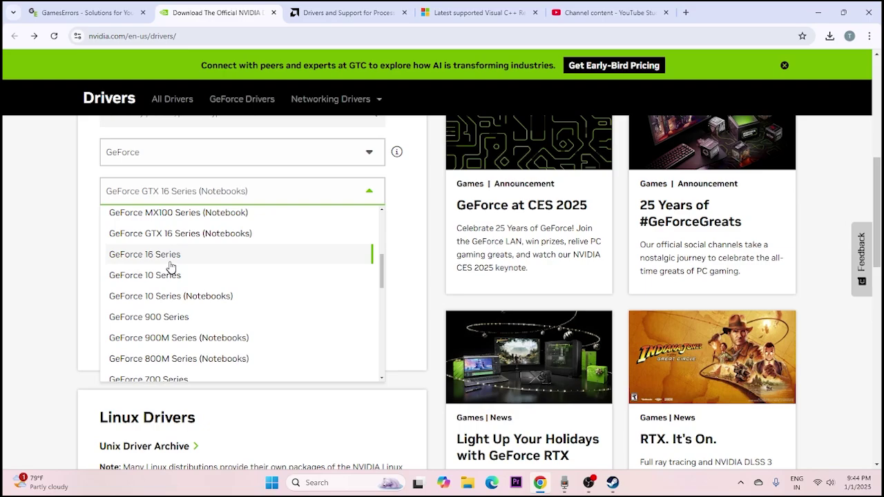
click(201, 255)
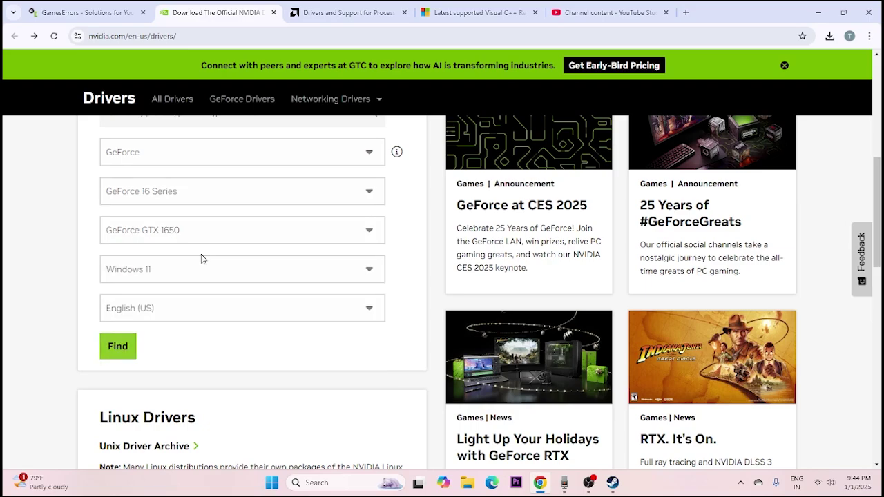
scroll(338, 189, down, 2)
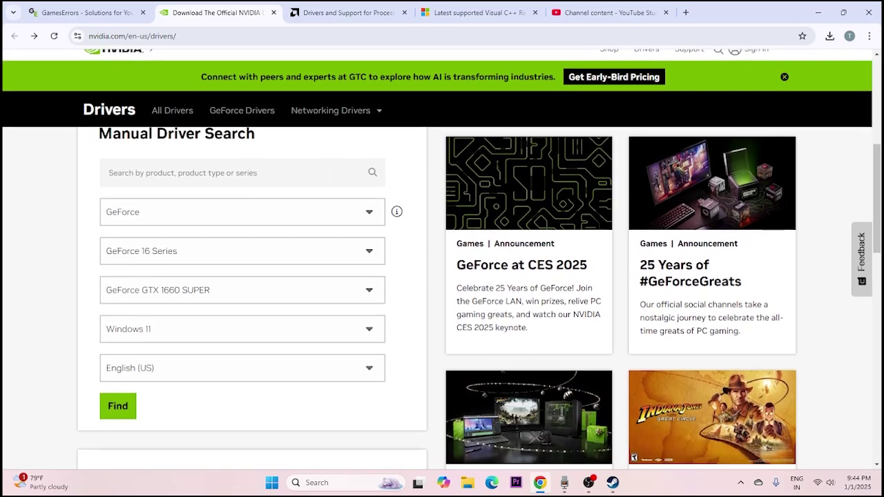
click(227, 225)
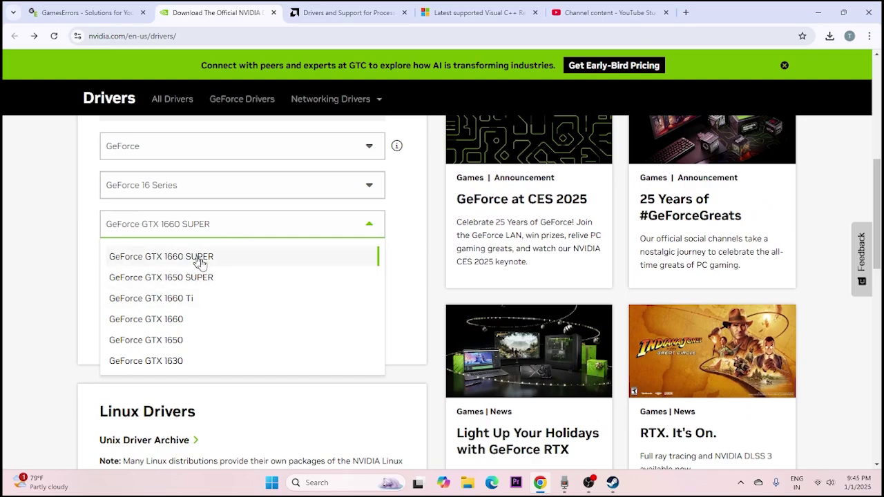
click(196, 346)
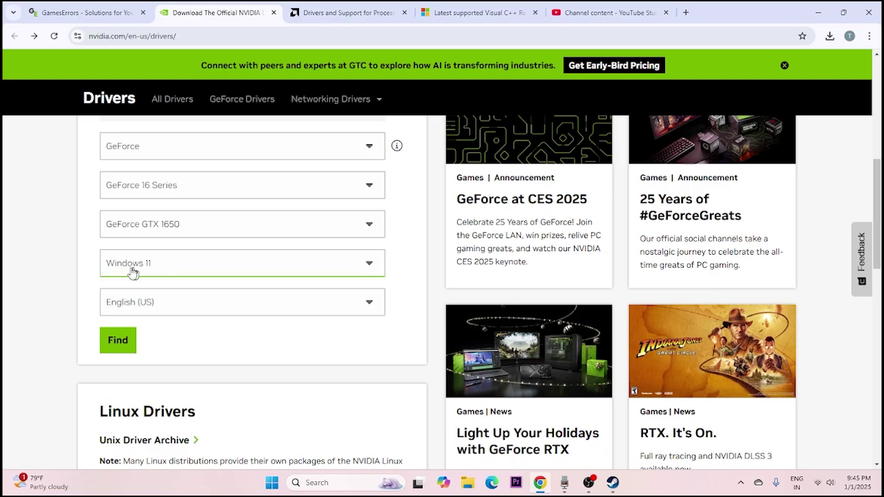
click(117, 343)
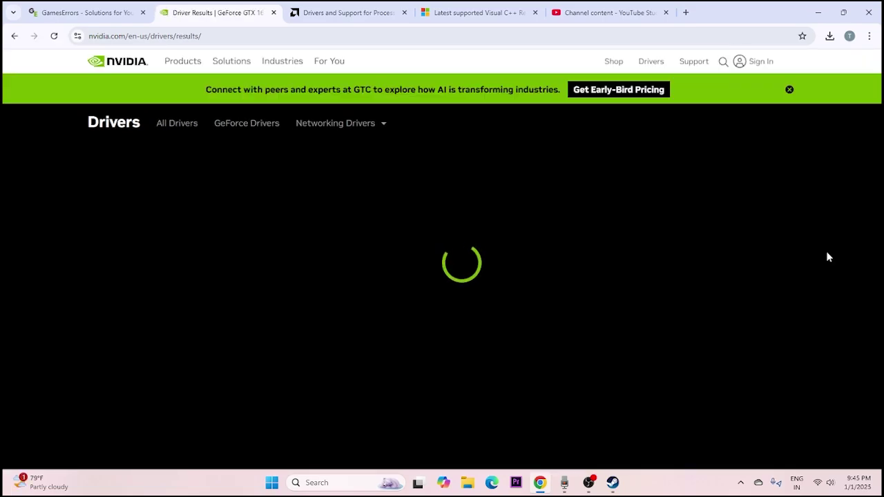
Step: Examine the version, release date and file size of the NVIDIA Studio Driver in the results
scroll(245, 311, down, 3)
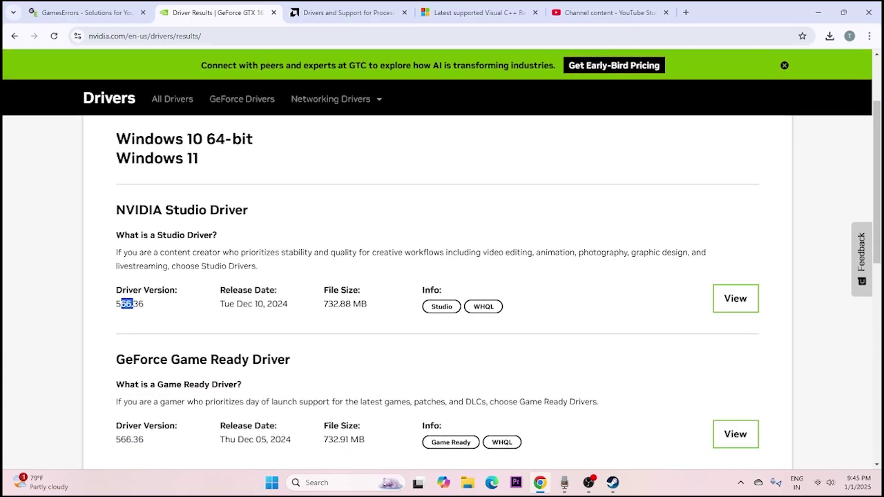
click(158, 312)
drag(237, 303, 334, 304)
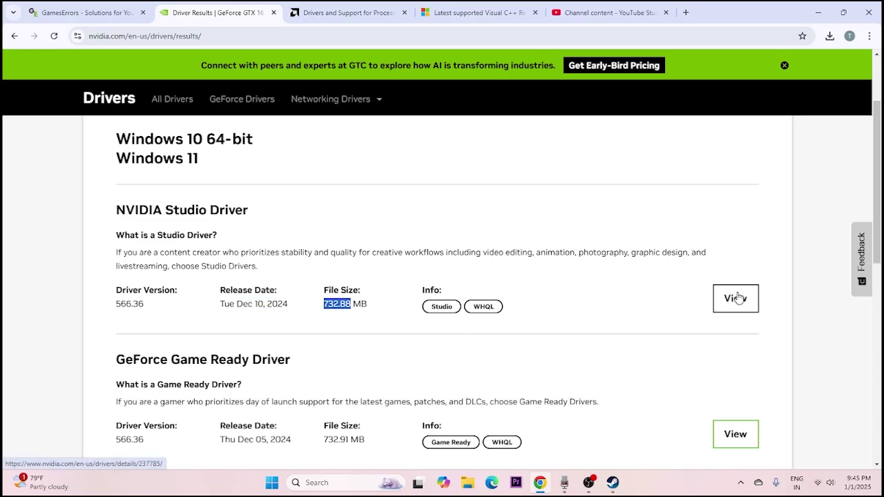
Step: Open the AMD drivers and support page and select Graphics under Browse Products
click(369, 6)
scroll(241, 249, up, 8)
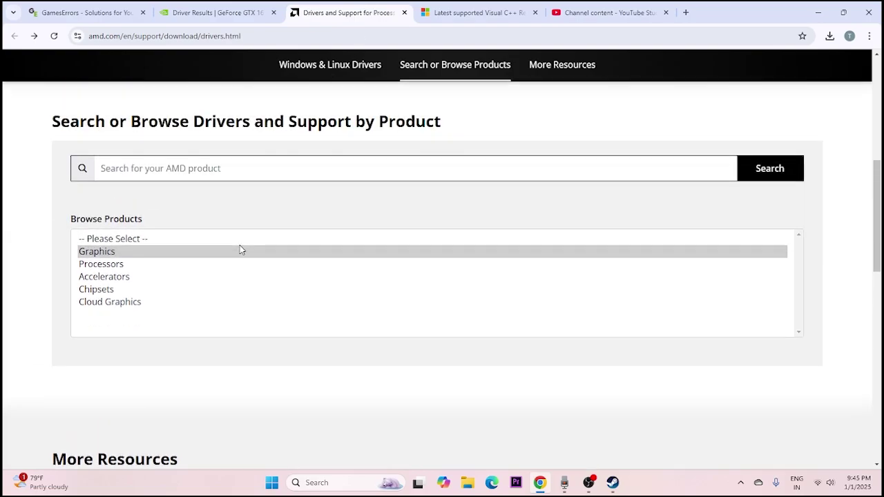
scroll(242, 249, down, 3)
scroll(241, 249, down, 3)
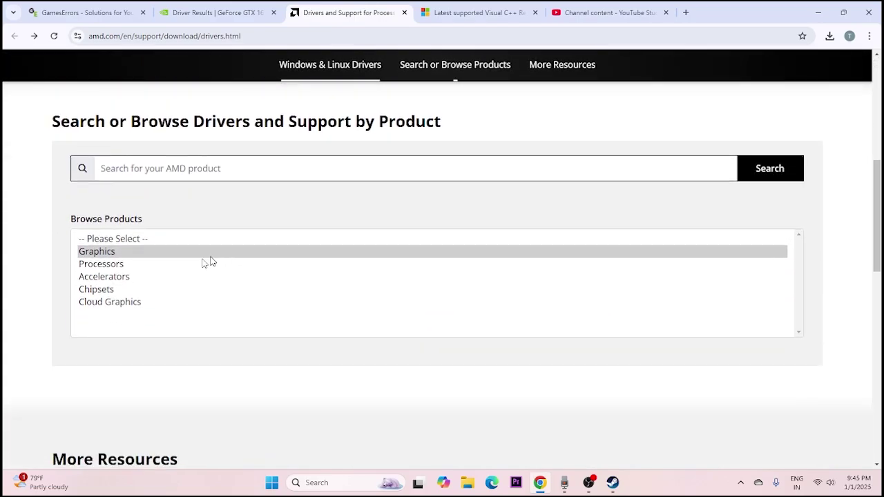
click(121, 252)
scroll(469, 279, down, 2)
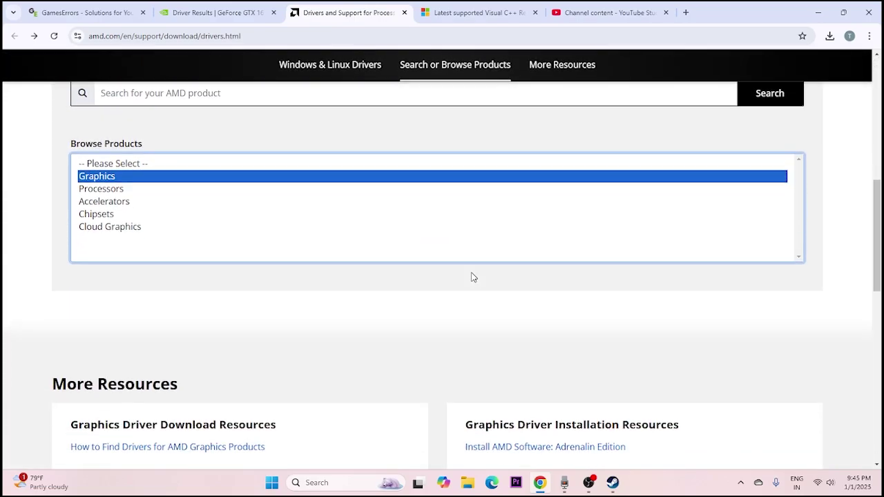
Step: Try running the AMD product search, reselect the Graphics category and go to the More Resources section
scroll(272, 201, up, 1)
scroll(272, 201, up, 2)
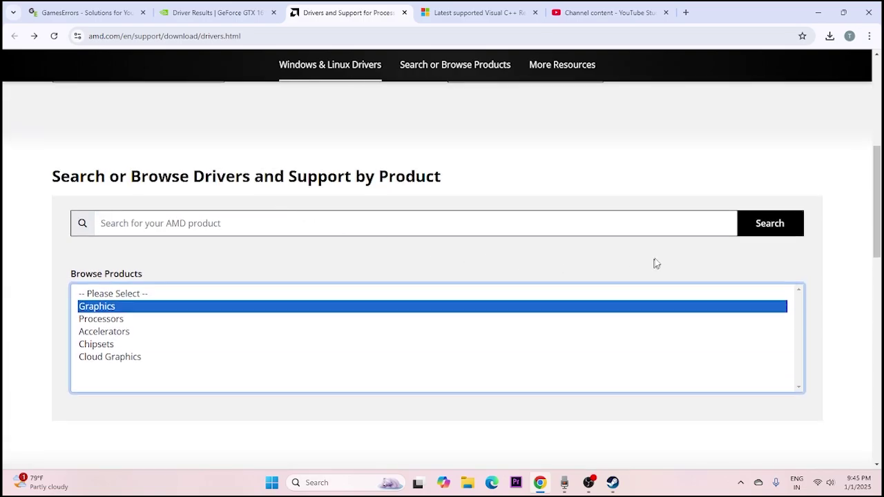
click(760, 230)
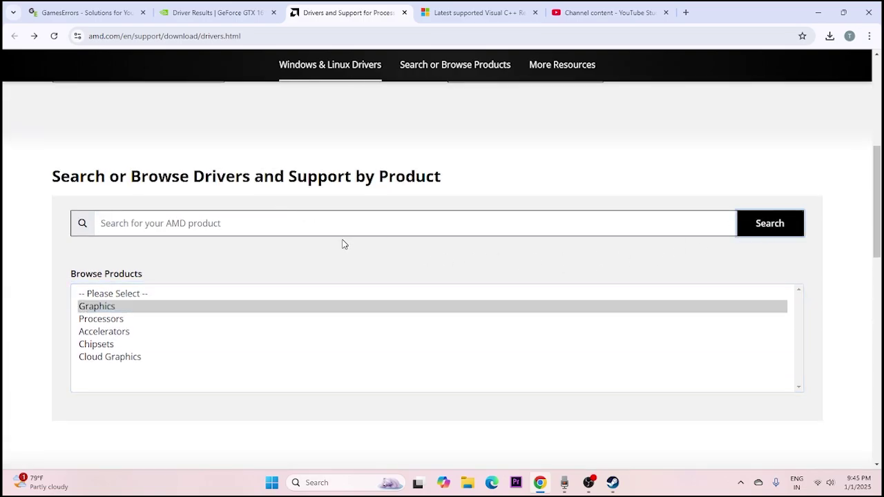
click(111, 305)
scroll(258, 256, down, 4)
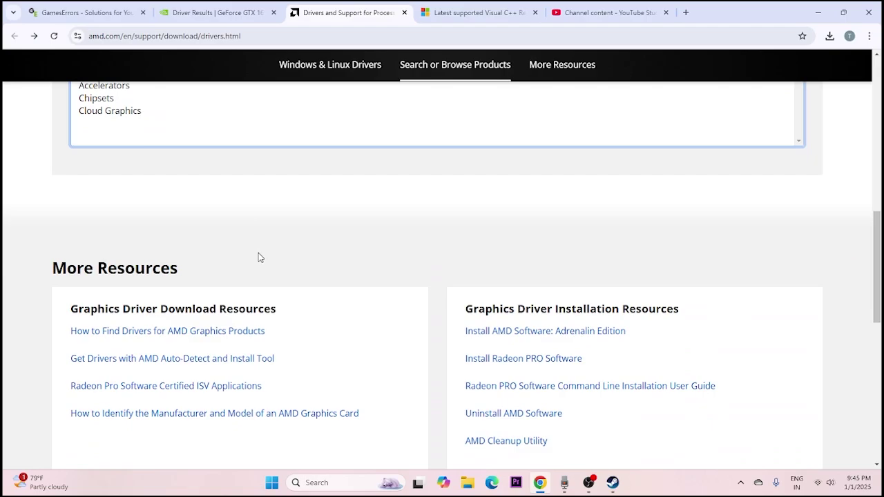